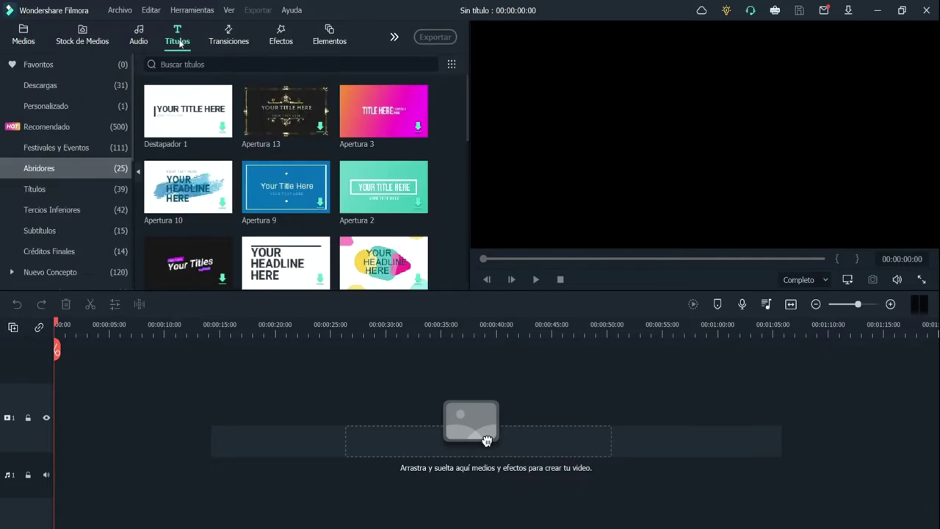
- Browse the title presets in Festivales y Eventos, Recomendado, Descargas, Títulos, Tercios Inferiores, Subtítulos and Abridores
{"action": "left_click", "coordinate": [78, 147]}
{"action": "left_click", "coordinate": [72, 126]}
{"action": "left_click", "coordinate": [58, 87]}
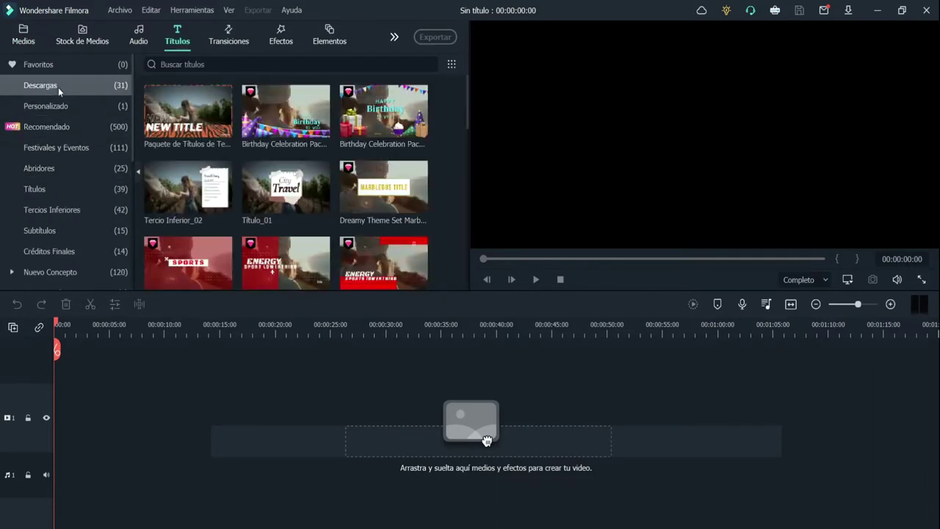
{"action": "left_click", "coordinate": [56, 190]}
{"action": "left_click", "coordinate": [59, 213]}
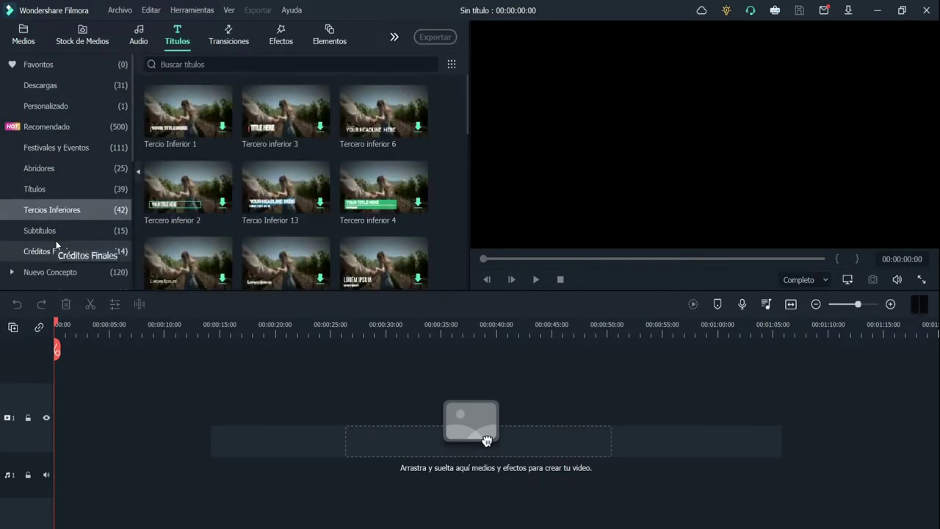
{"action": "left_click", "coordinate": [55, 228]}
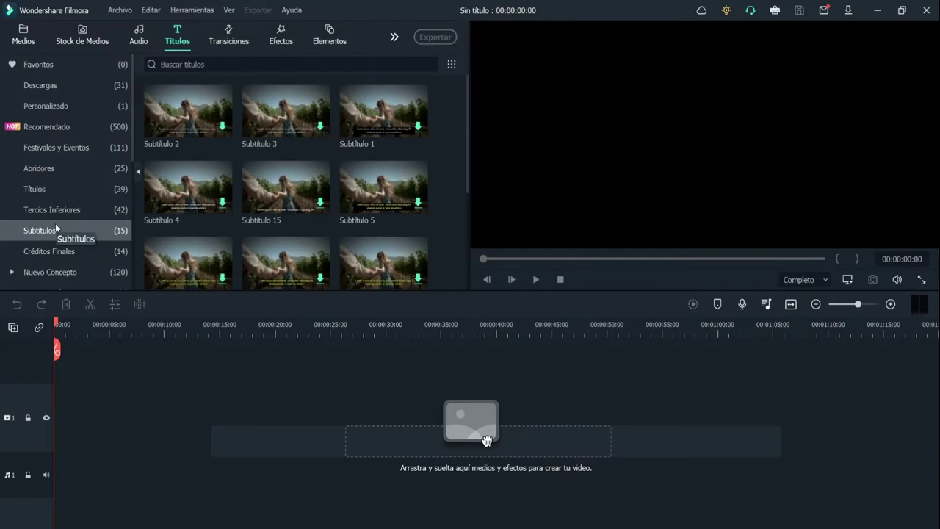
{"action": "left_click", "coordinate": [70, 166]}
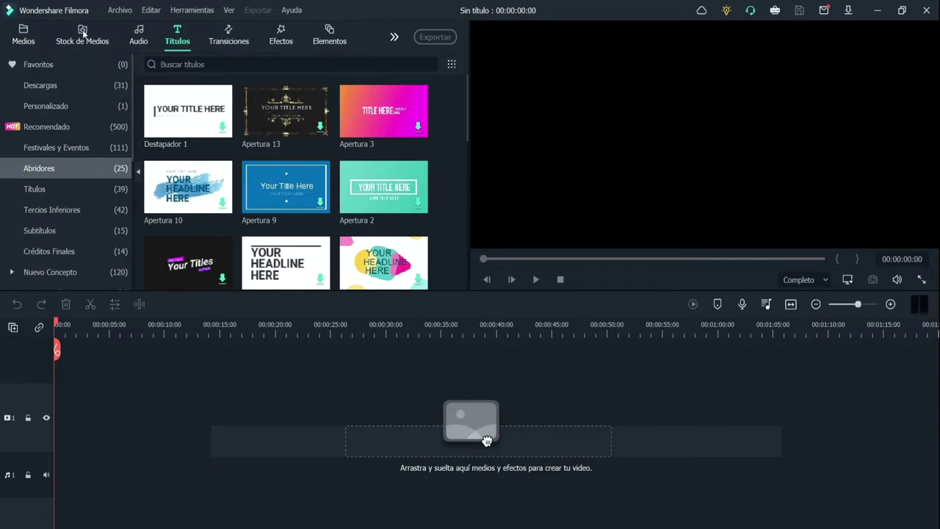
- Look through the title categories again, from Recomendado, Personalizado and Descargas down to Créditos Finales and Nuevo Concepto
{"action": "scroll", "coordinate": [103, 132], "scroll_direction": "down", "scroll_amount": 5}
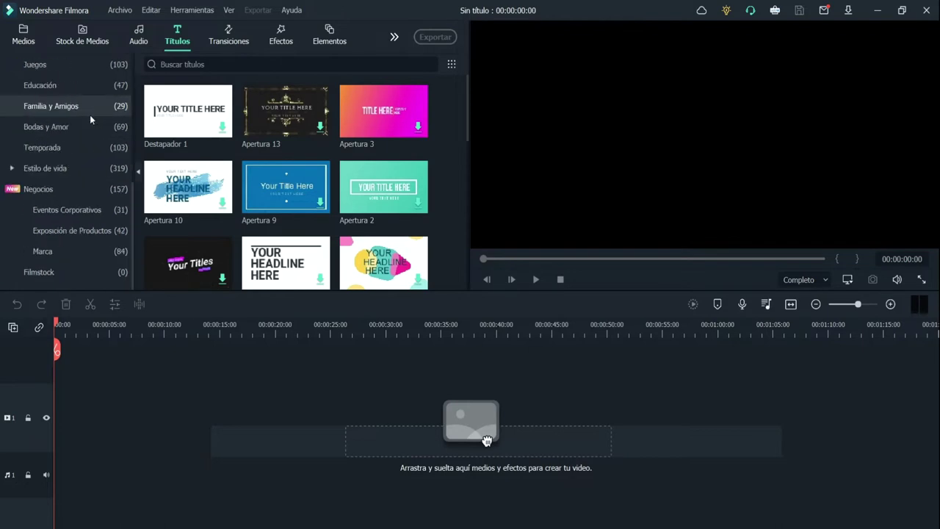
{"action": "scroll", "coordinate": [62, 154], "scroll_direction": "up", "scroll_amount": 5}
{"action": "left_click", "coordinate": [62, 123]}
{"action": "left_click", "coordinate": [62, 104]}
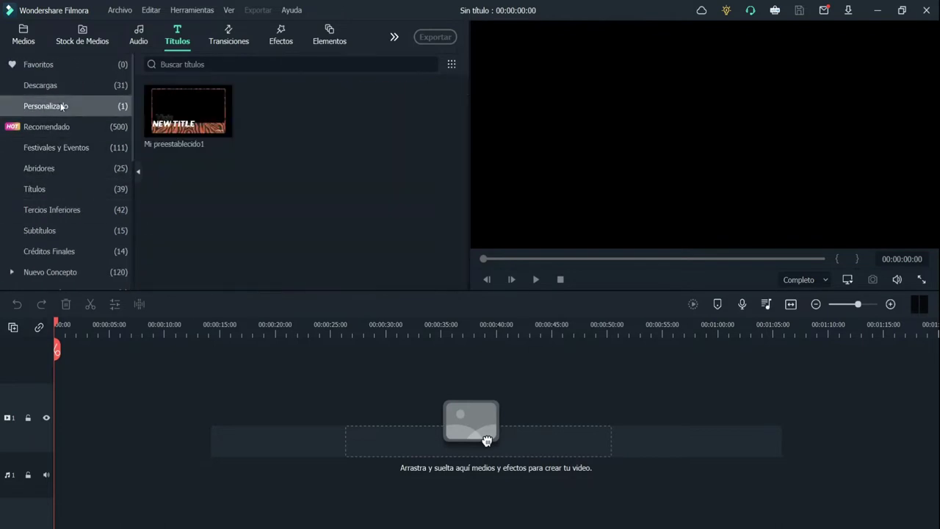
{"action": "left_click", "coordinate": [59, 86]}
{"action": "left_click", "coordinate": [59, 126]}
{"action": "left_click", "coordinate": [38, 189]}
{"action": "left_click", "coordinate": [53, 210]}
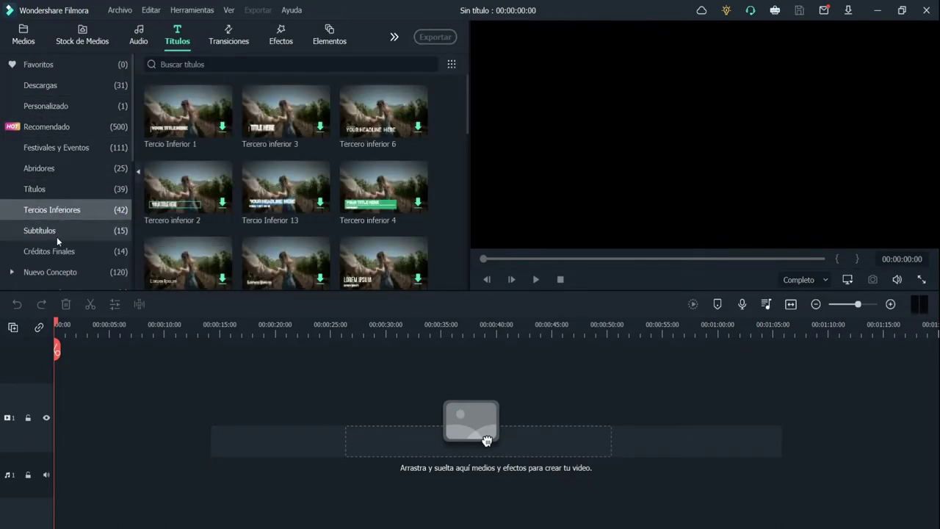
{"action": "left_click", "coordinate": [44, 231]}
{"action": "left_click", "coordinate": [53, 251]}
{"action": "left_click", "coordinate": [65, 273]}
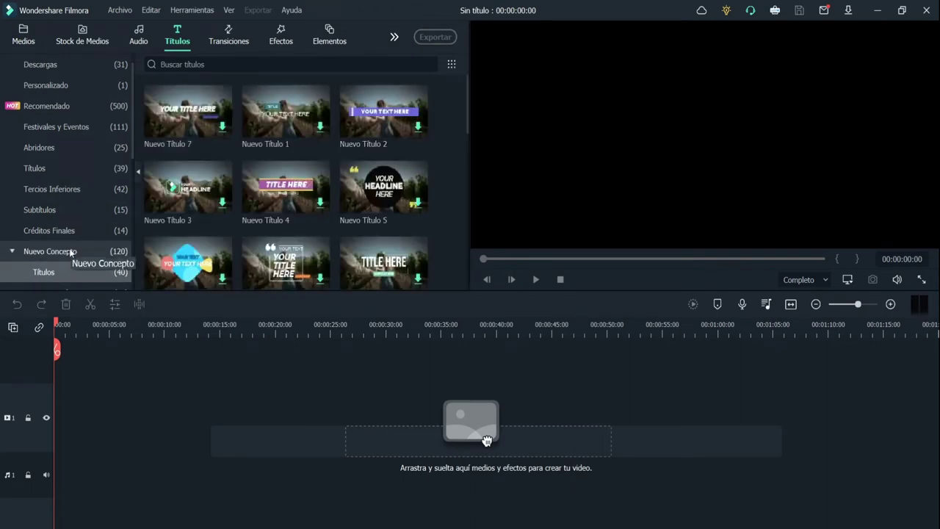
- Examine the Negocios title presets, including Eventos Corporativos, Exposición de Productos and Marca, plus the Filmstock category
{"action": "scroll", "coordinate": [74, 211], "scroll_direction": "down", "scroll_amount": 5}
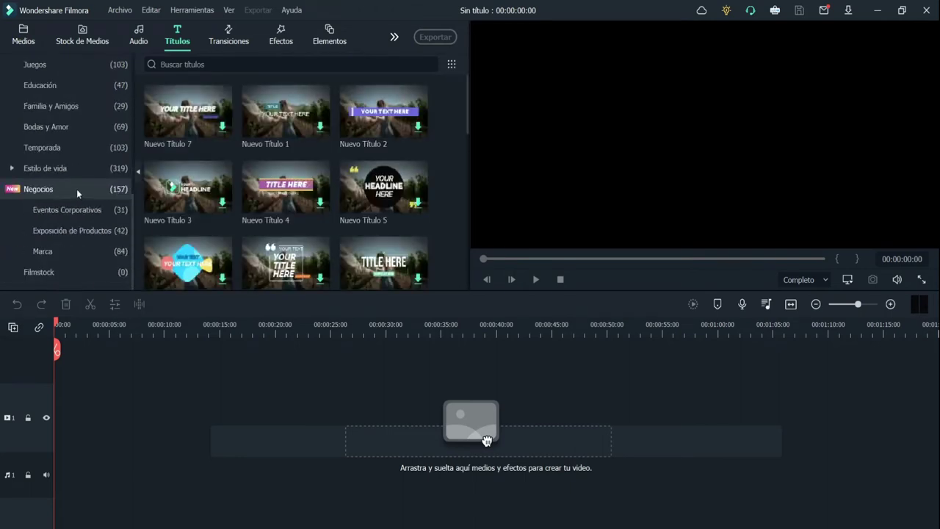
{"action": "left_click", "coordinate": [76, 189]}
{"action": "left_click", "coordinate": [27, 257]}
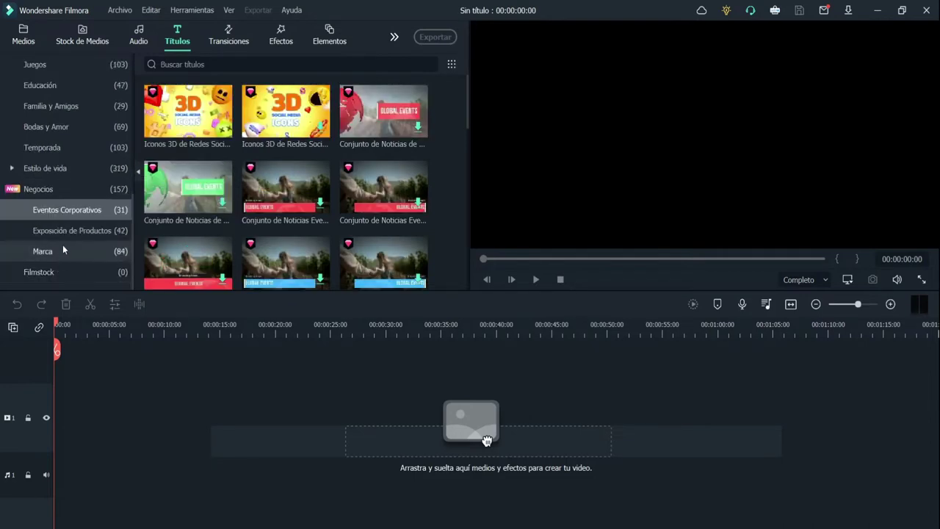
{"action": "left_click", "coordinate": [66, 232]}
{"action": "left_click", "coordinate": [65, 254]}
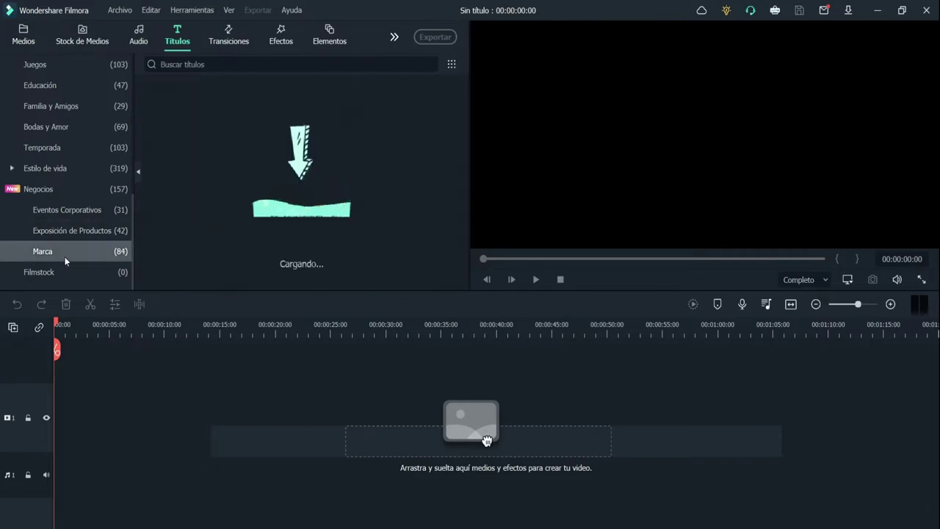
{"action": "left_click", "coordinate": [57, 275]}
{"action": "scroll", "coordinate": [81, 223], "scroll_direction": "up", "scroll_amount": 5}
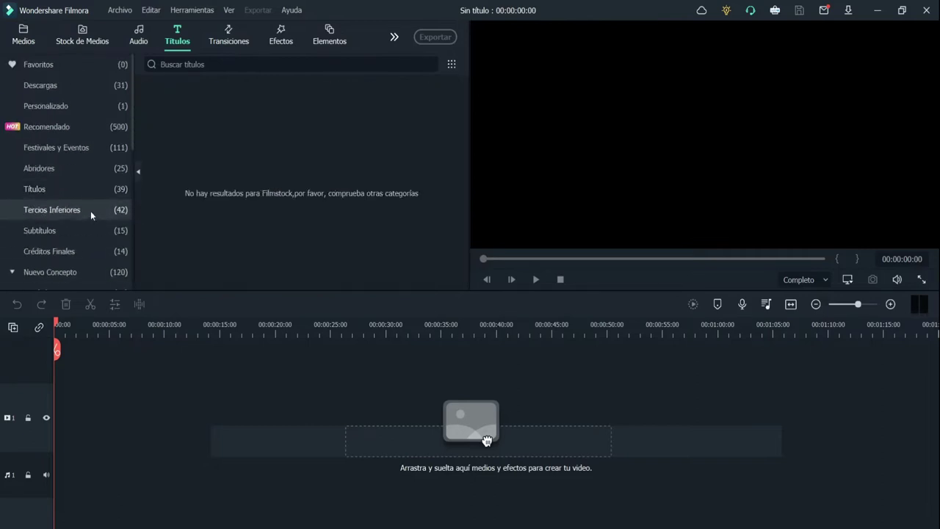
- Add the Título_04 title from the Recomendado category to the start of video track 1
{"action": "left_click", "coordinate": [63, 131]}
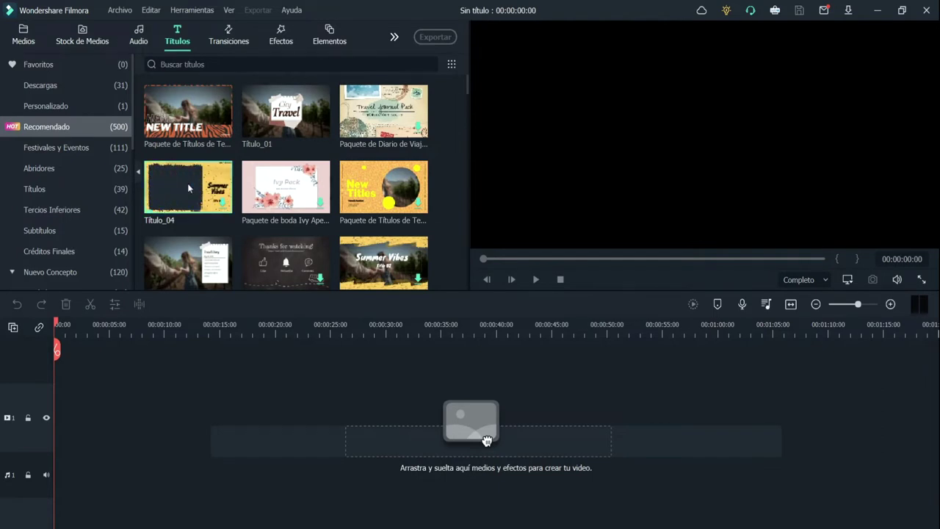
{"action": "left_click", "coordinate": [67, 106]}
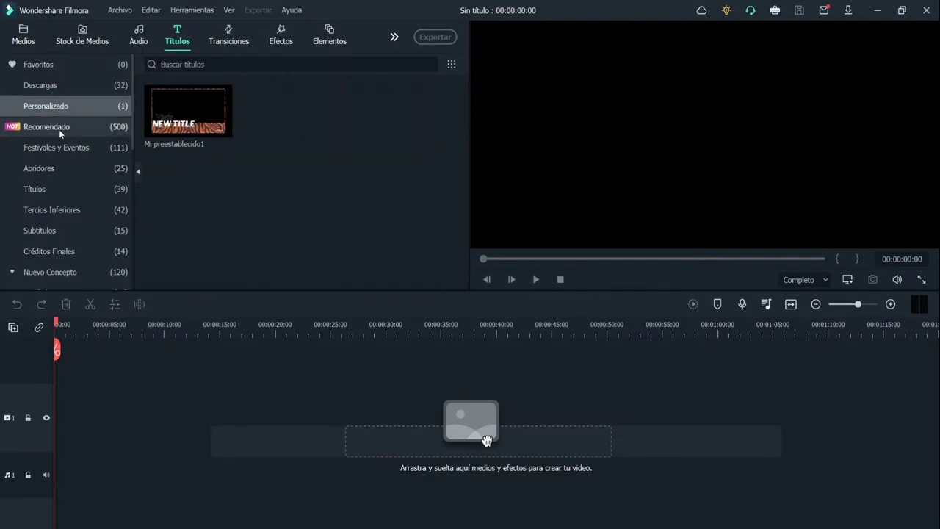
{"action": "left_click", "coordinate": [63, 130]}
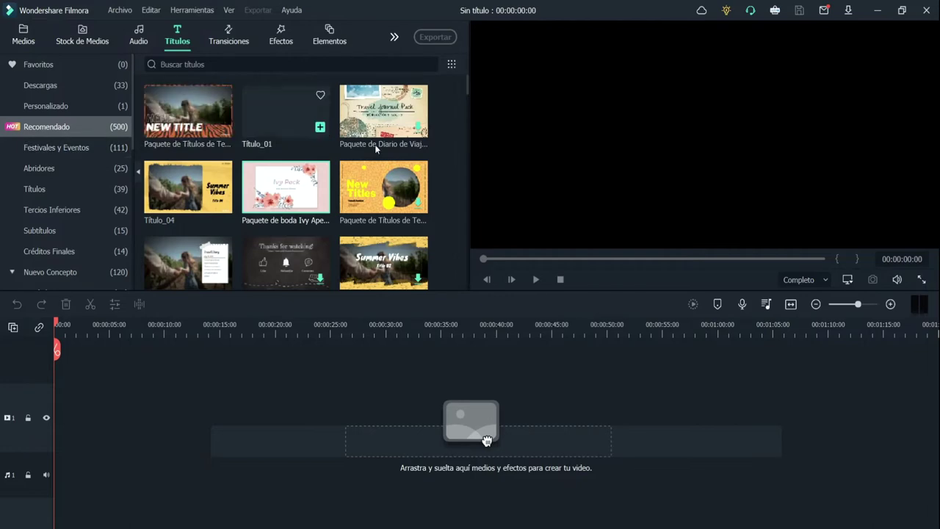
{"action": "scroll", "coordinate": [290, 181], "scroll_direction": "down", "scroll_amount": 5}
{"action": "scroll", "coordinate": [288, 180], "scroll_direction": "down", "scroll_amount": 2}
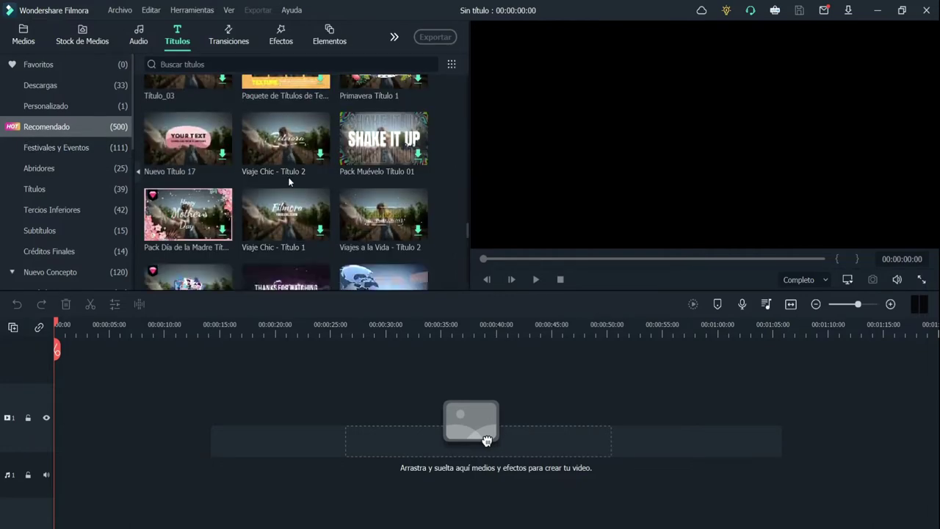
{"action": "scroll", "coordinate": [288, 180], "scroll_direction": "up", "scroll_amount": 5}
{"action": "scroll", "coordinate": [288, 182], "scroll_direction": "up", "scroll_amount": 3}
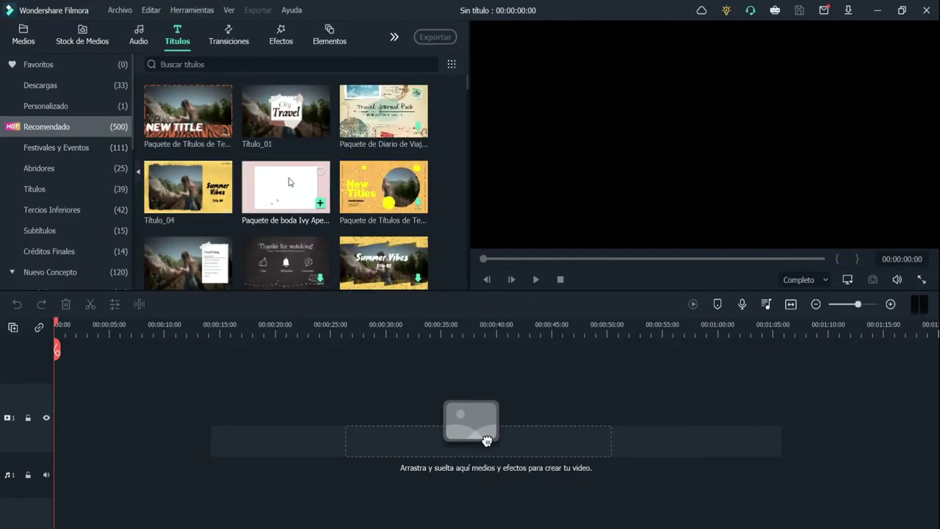
{"action": "left_click", "coordinate": [222, 204]}
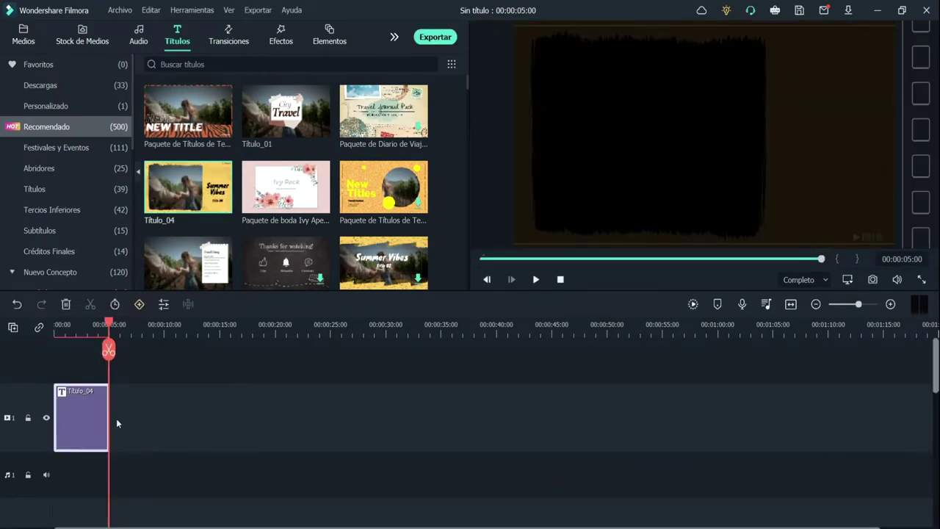
- Play the Título_04 title from the beginning to preview its animation
{"action": "left_click_drag", "start_coordinate": [110, 328], "coordinate": [134, 326]}
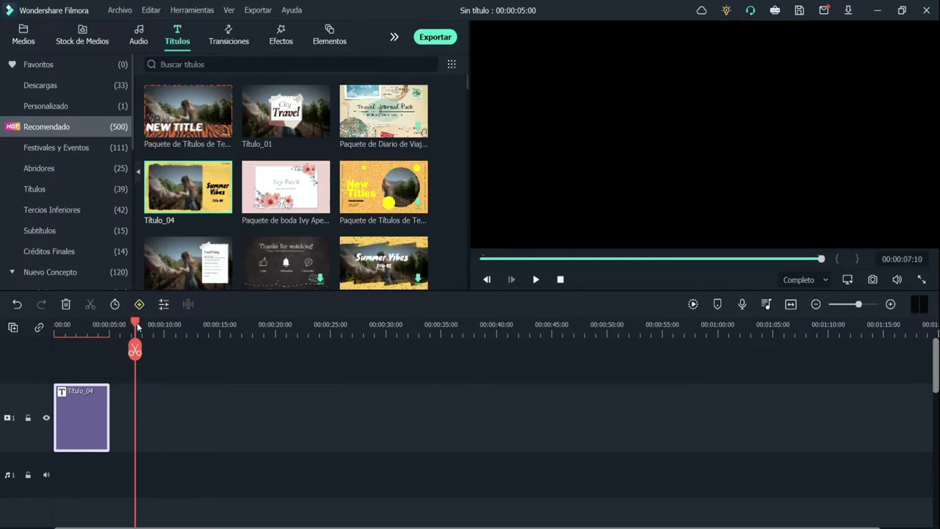
{"action": "left_click_drag", "start_coordinate": [135, 323], "coordinate": [50, 318]}
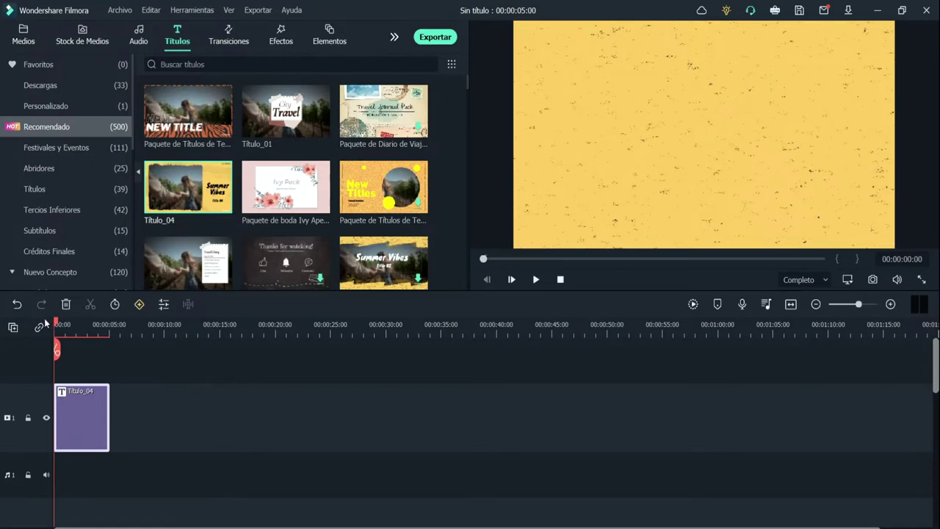
{"action": "left_click", "coordinate": [536, 280]}
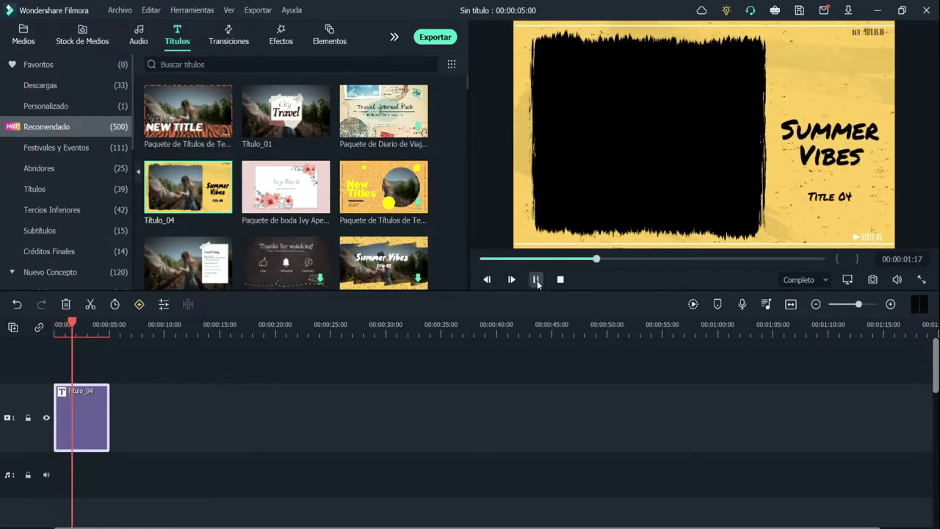
{"action": "left_click", "coordinate": [535, 280]}
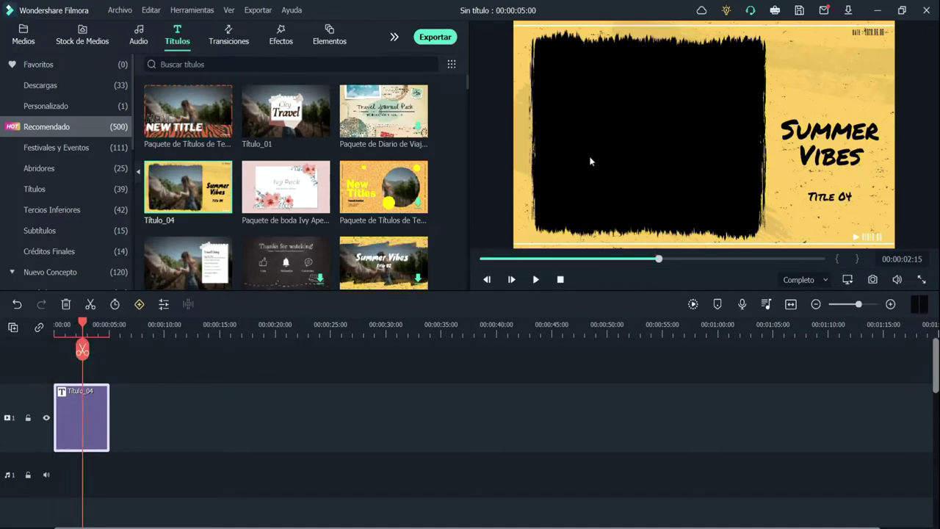
- Bring the stock office video from the Motion Graphics folder into the timeline at 10 seconds, matching the project to 1920 x 1080 30fps
{"action": "mouse_move", "coordinate": [200, 210]}
{"action": "key", "text": "alt+Tab"}
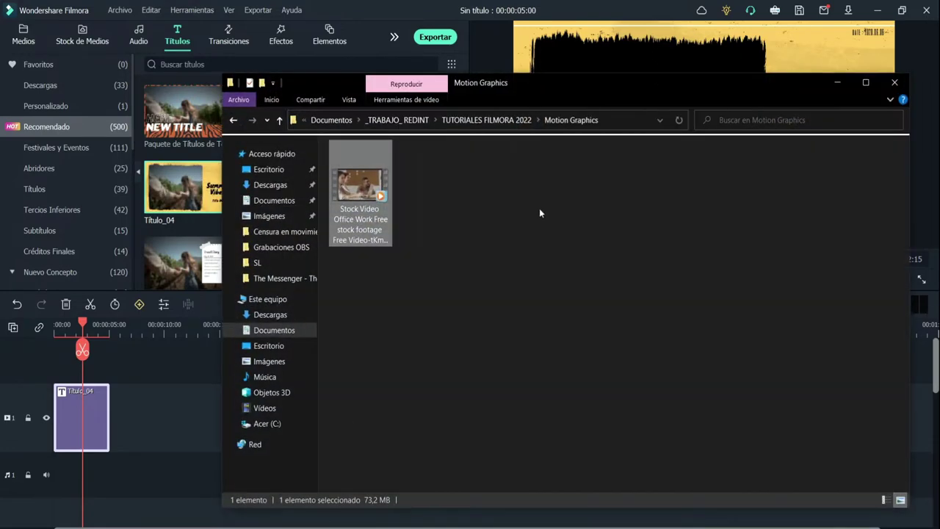
{"action": "left_click_drag", "start_coordinate": [359, 191], "coordinate": [170, 466]}
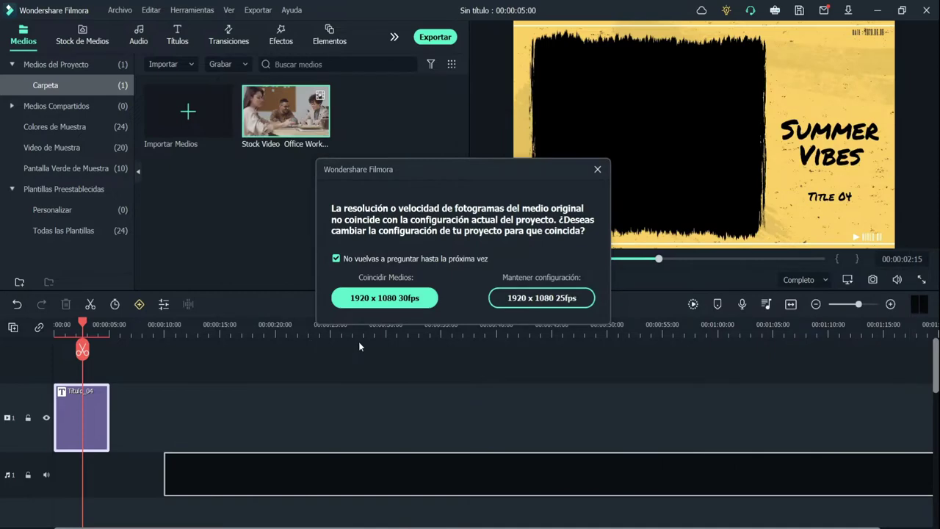
{"action": "left_click", "coordinate": [384, 297]}
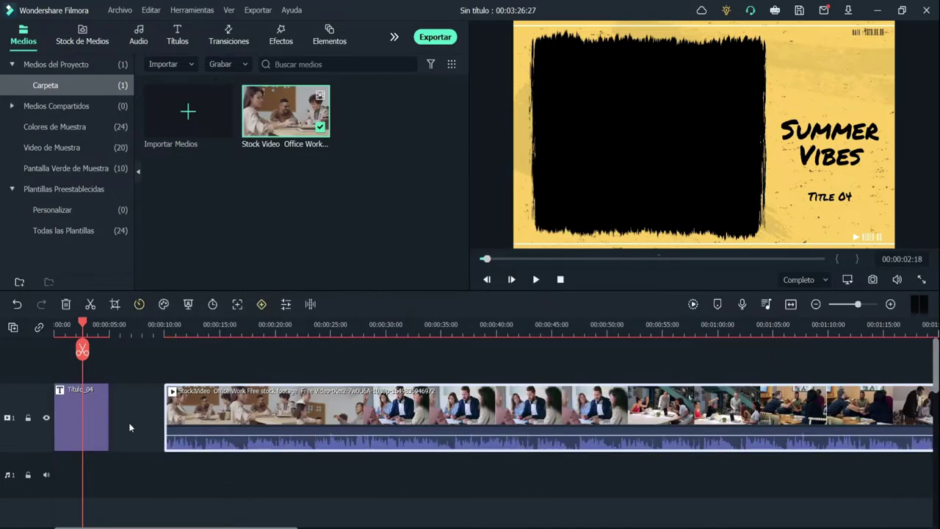
{"action": "right_click", "coordinate": [138, 457]}
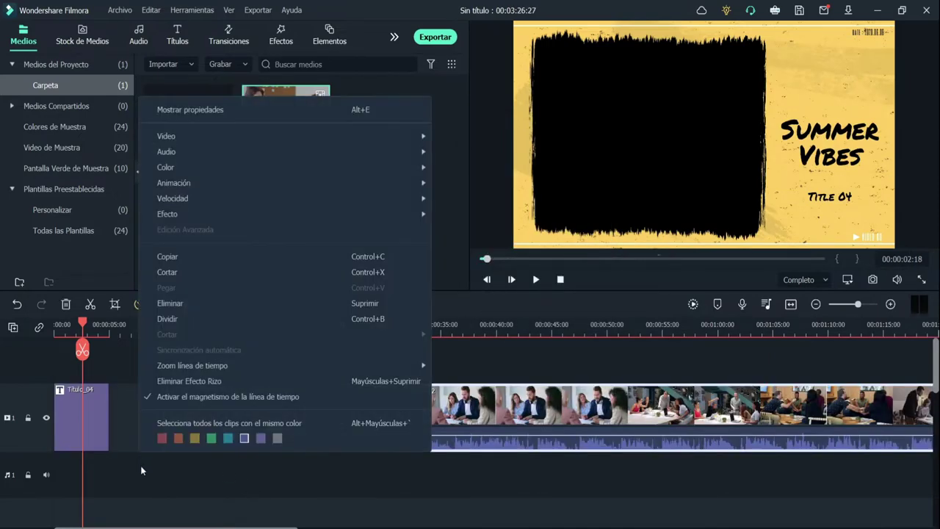
{"action": "right_click", "coordinate": [140, 466]}
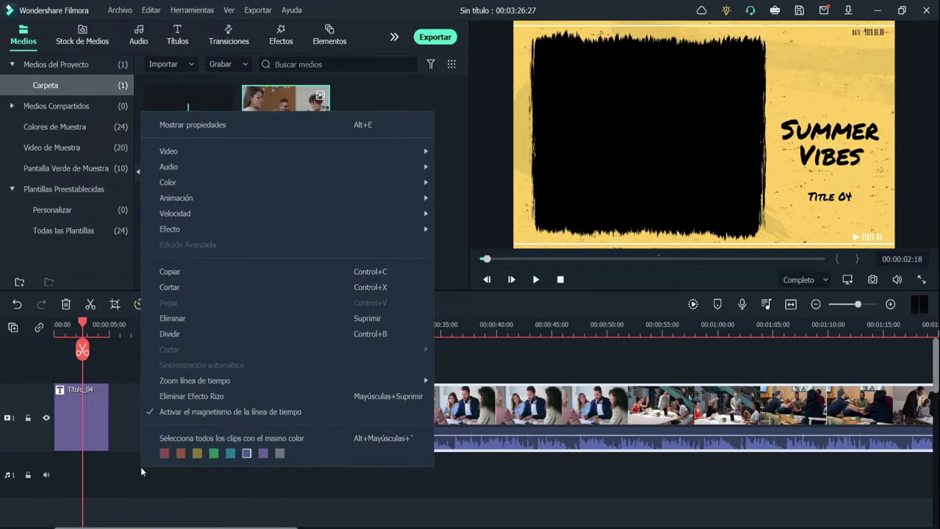
{"action": "key", "text": "shift+Delete"}
{"action": "right_click", "coordinate": [146, 354]}
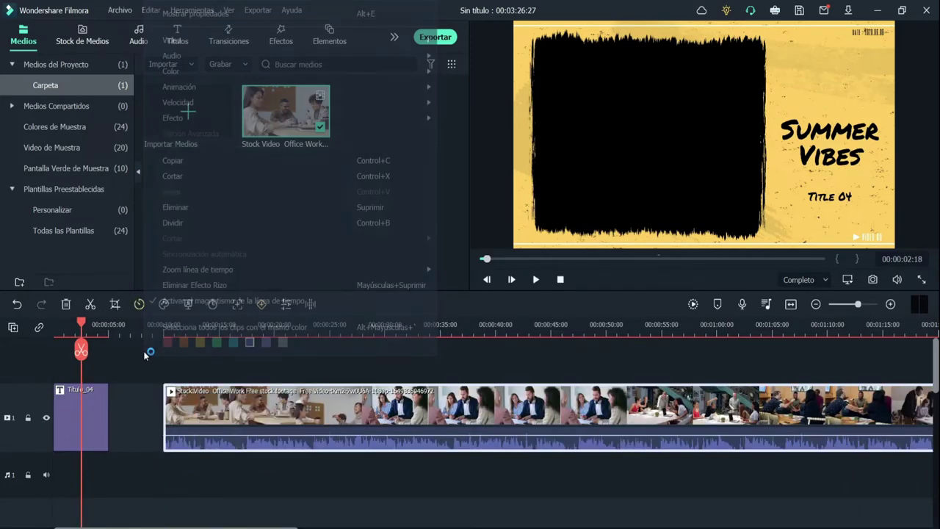
{"action": "left_click", "coordinate": [128, 415]}
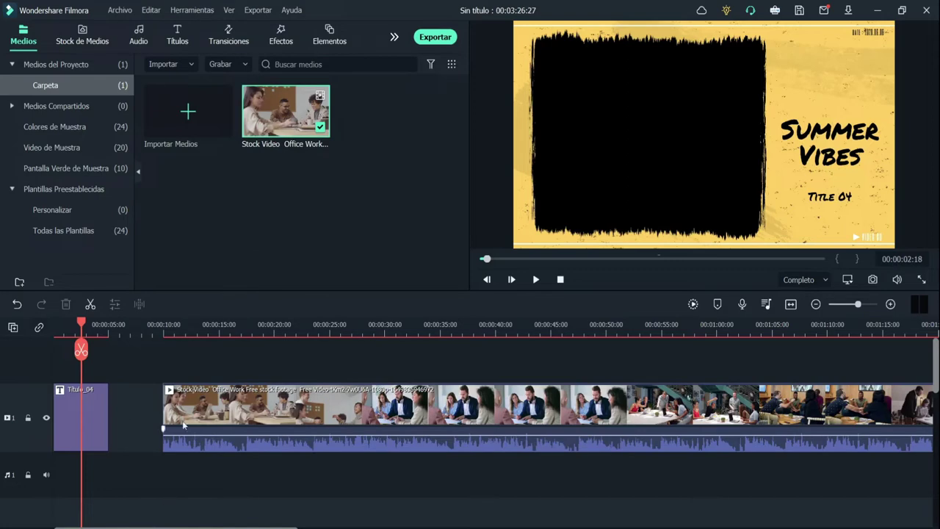
- Stack the Título_04 title on track 2 above the stock video on track 1, with both clips starting at 00:00:00:00
{"action": "left_click_drag", "start_coordinate": [184, 426], "coordinate": [128, 490]}
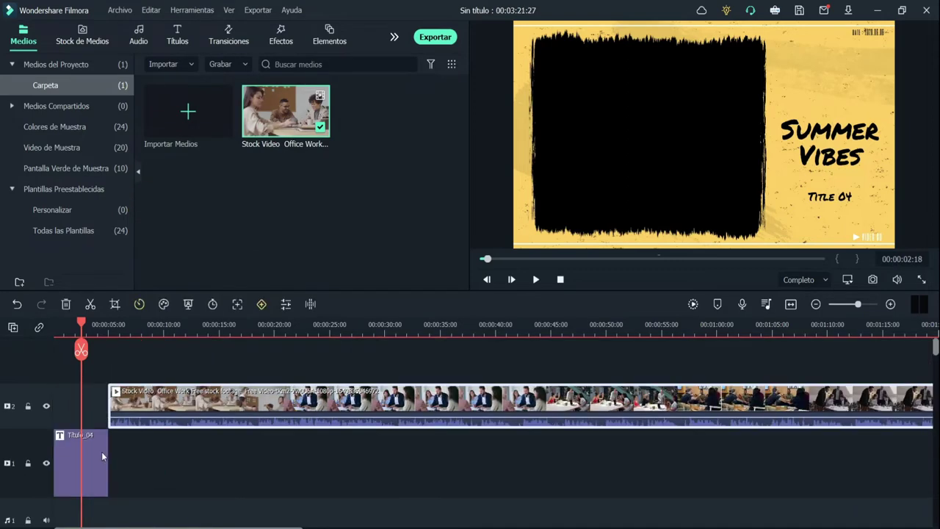
{"action": "left_click_drag", "start_coordinate": [81, 461], "coordinate": [81, 406]}
{"action": "left_click_drag", "start_coordinate": [162, 406], "coordinate": [178, 518]}
{"action": "scroll", "coordinate": [198, 417], "scroll_direction": "down", "scroll_amount": 1}
{"action": "left_click_drag", "start_coordinate": [198, 417], "coordinate": [145, 416]}
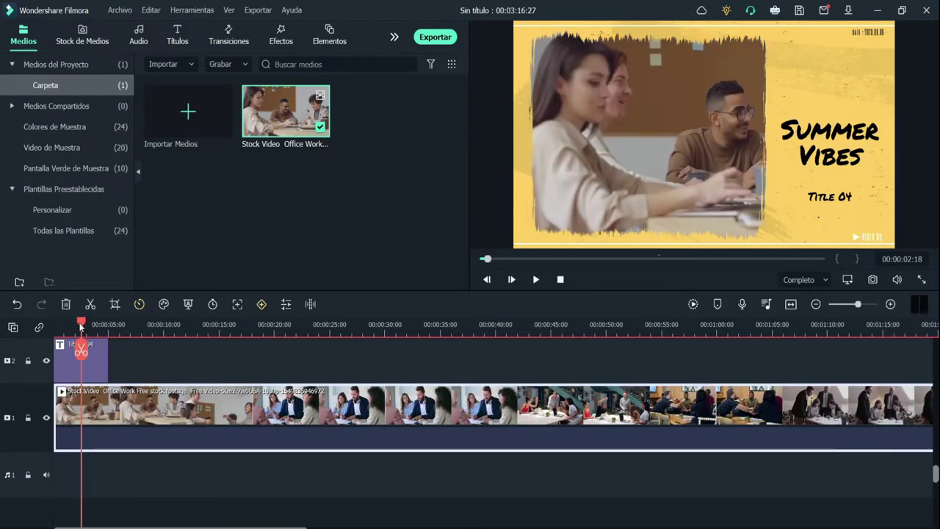
- Play the timeline from the beginning to preview the title over the stock video until just past the title's end
{"action": "left_click_drag", "start_coordinate": [80, 328], "coordinate": [56, 327]}
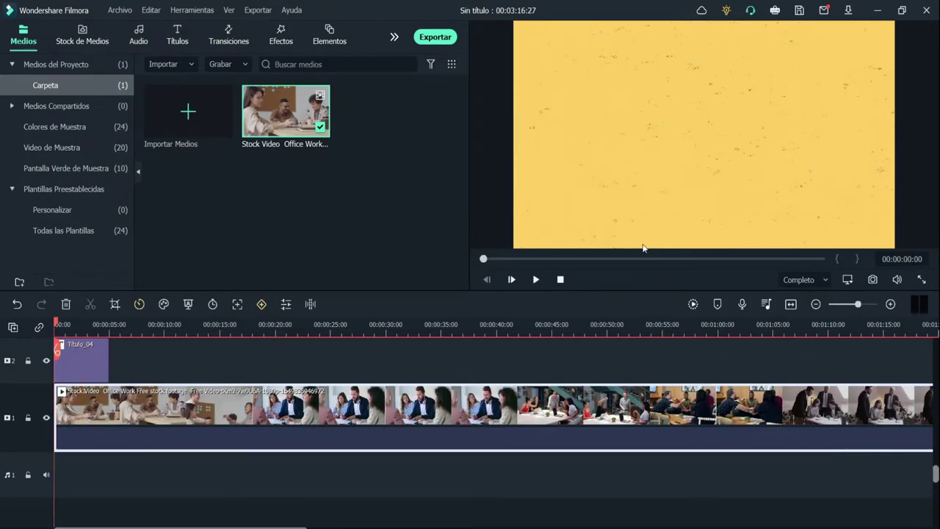
{"action": "left_click", "coordinate": [535, 280]}
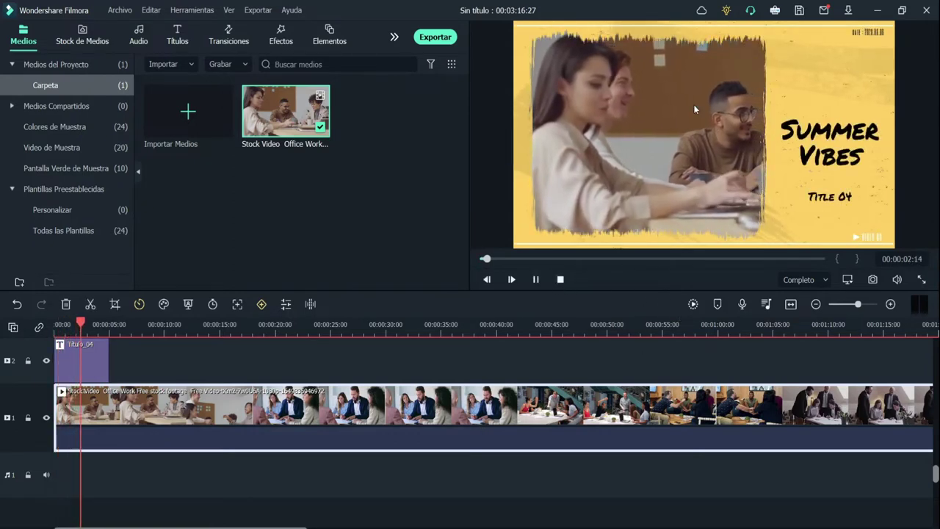
{"action": "left_click", "coordinate": [536, 280]}
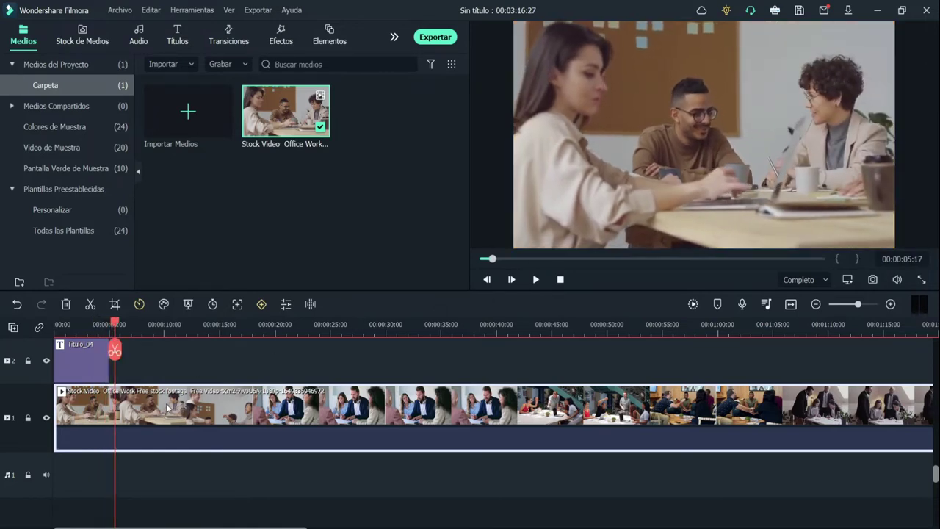
- Move the stock video on track 1 to start at 5 seconds, right after the title, and return the playhead to the beginning
{"action": "left_click_drag", "start_coordinate": [92, 420], "coordinate": [148, 422]}
{"action": "left_click_drag", "start_coordinate": [116, 325], "coordinate": [58, 325]}
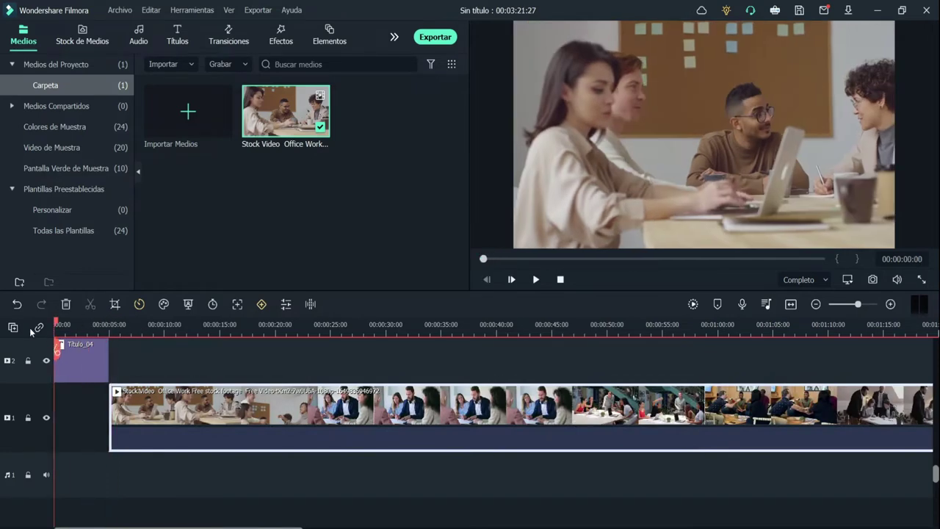
- Move the stock video on track 1 to start at 00:00:00:00 beneath the title, and set the playhead to 00:00:03:19
{"action": "scroll", "coordinate": [935, 479], "scroll_direction": "up", "scroll_amount": 1}
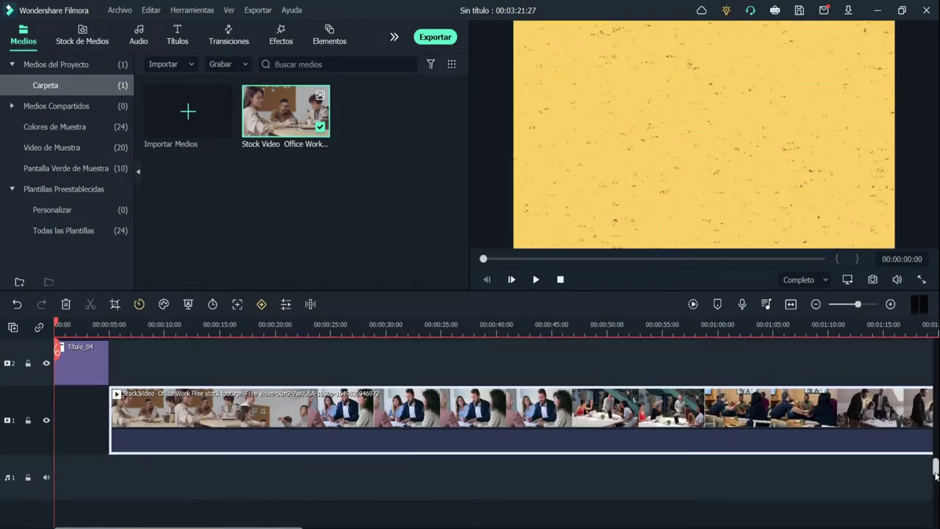
{"action": "left_click_drag", "start_coordinate": [229, 400], "coordinate": [173, 400]}
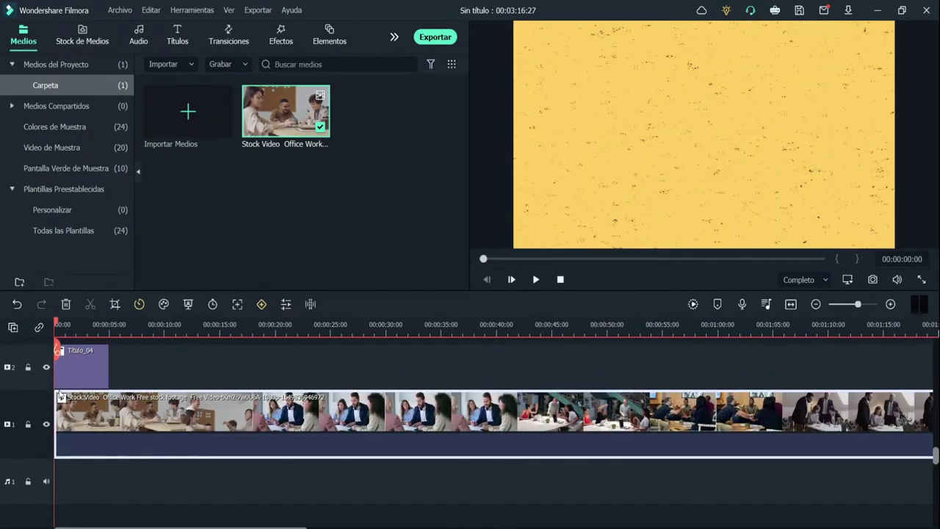
{"action": "left_click_drag", "start_coordinate": [57, 325], "coordinate": [94, 328]}
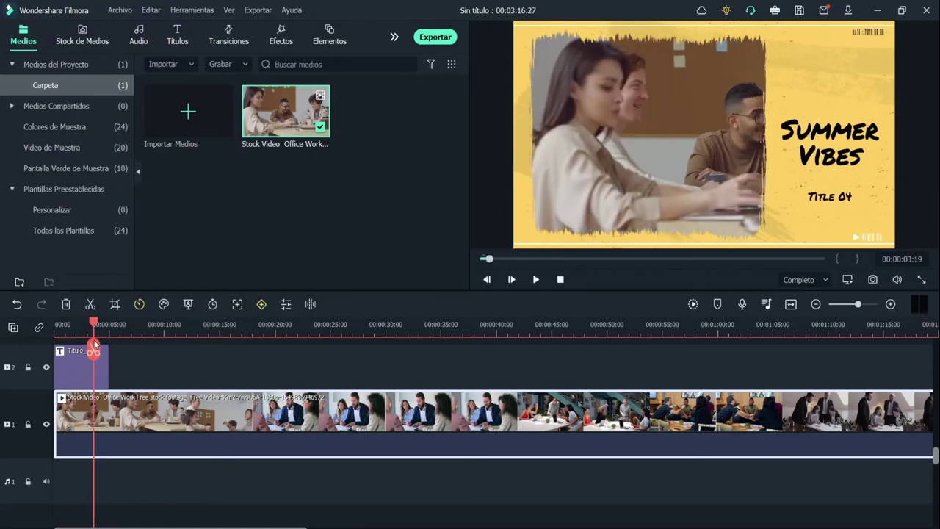
- Open the Título_04 title on track 2 for text editing and make track 1 slightly taller
{"action": "left_click", "coordinate": [79, 364]}
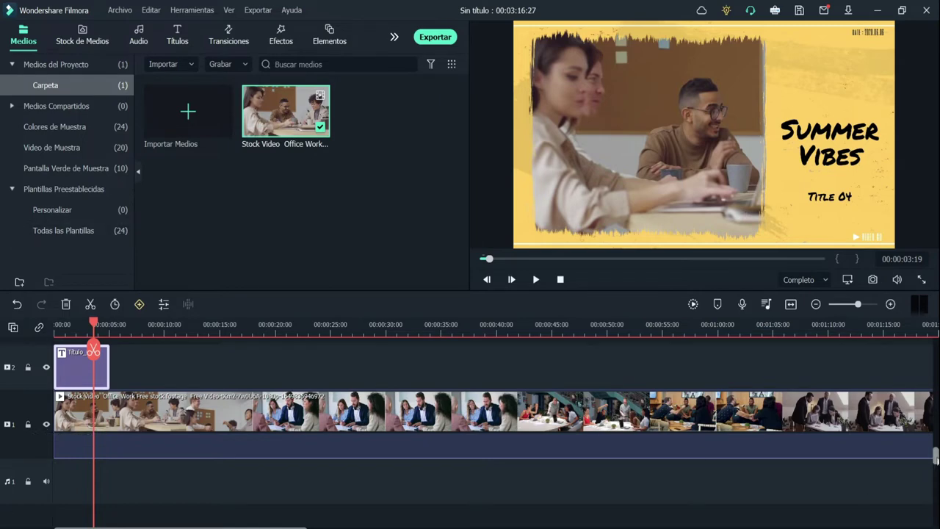
{"action": "scroll", "coordinate": [881, 441], "scroll_direction": "up", "scroll_amount": 1}
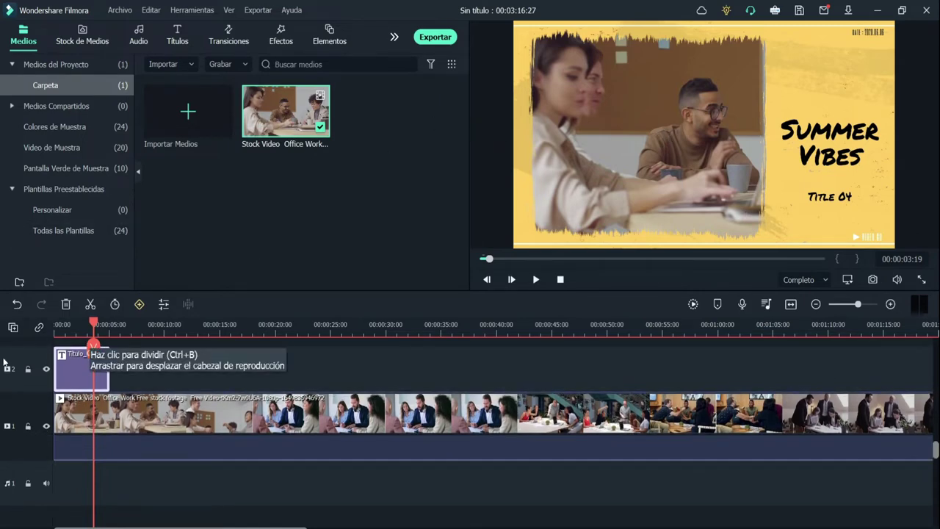
{"action": "double_click", "coordinate": [75, 375]}
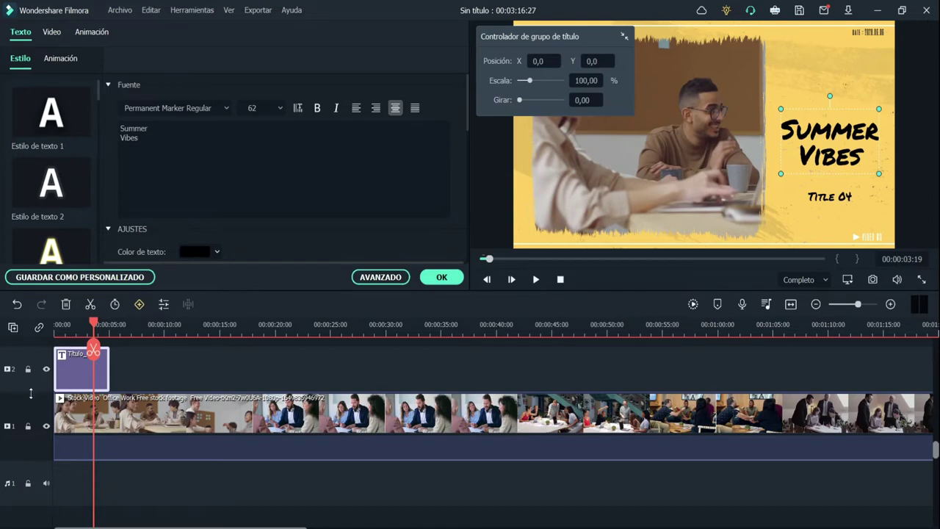
{"action": "left_click_drag", "start_coordinate": [31, 393], "coordinate": [35, 388]}
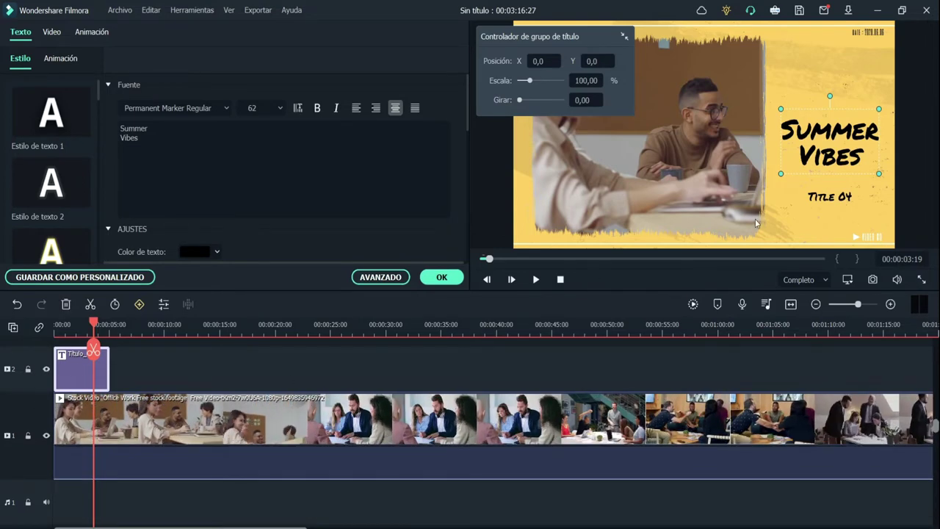
- Examine the title's Summer Vibes and Title 04 texts and its background, along with the available text styles and fonts
{"action": "left_click", "coordinate": [830, 196]}
{"action": "left_click", "coordinate": [742, 173]}
{"action": "left_click", "coordinate": [820, 131]}
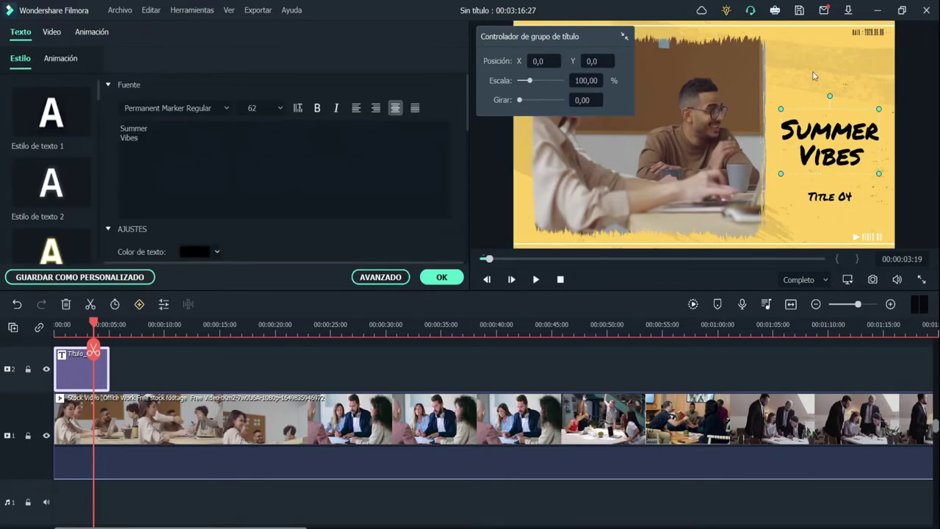
{"action": "left_click", "coordinate": [812, 76]}
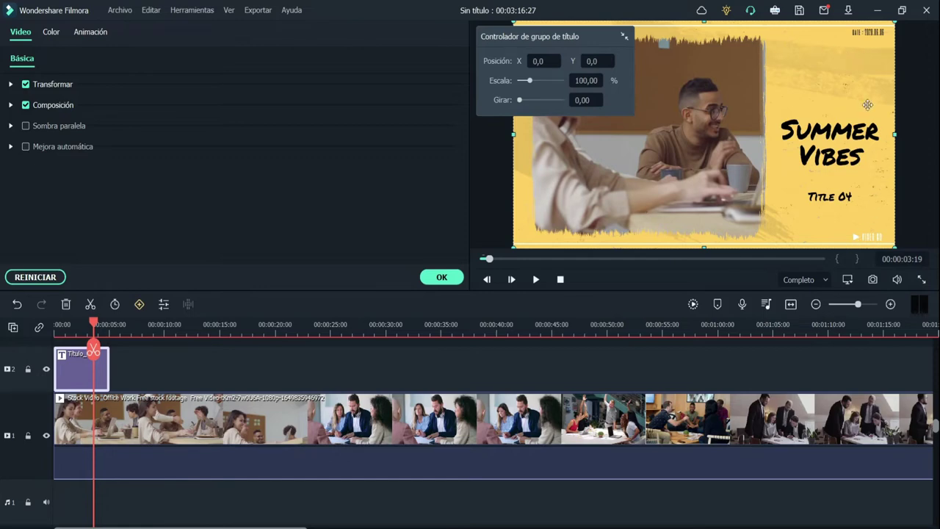
{"action": "left_click", "coordinate": [834, 136]}
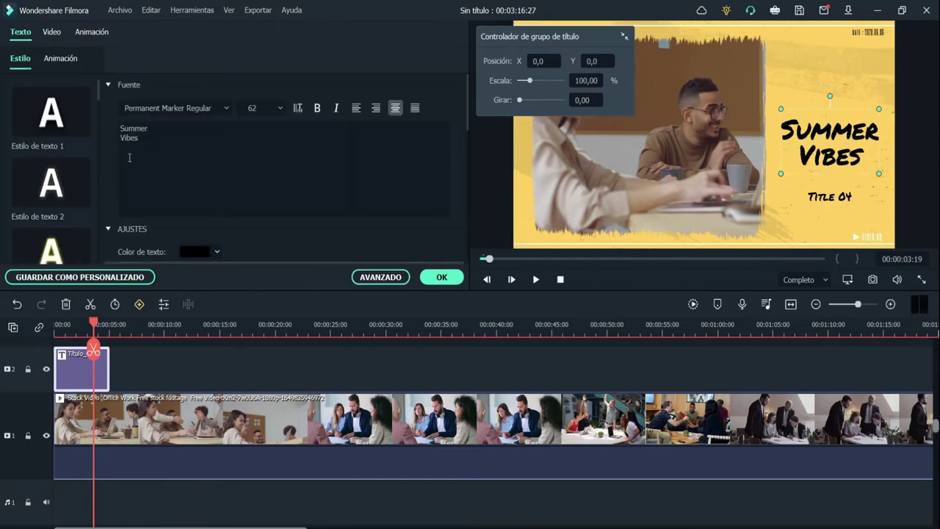
{"action": "left_click", "coordinate": [836, 197]}
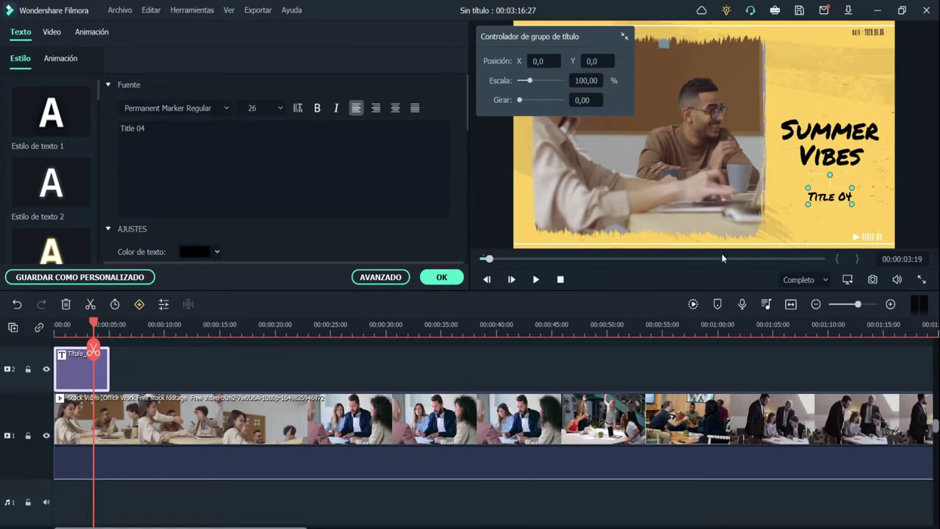
{"action": "left_click", "coordinate": [196, 129]}
{"action": "left_click", "coordinate": [815, 152]}
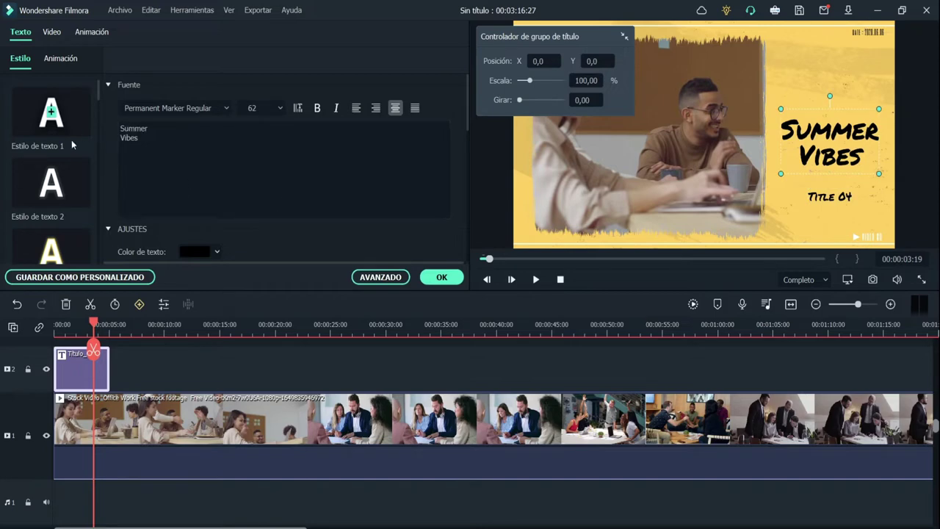
{"action": "scroll", "coordinate": [70, 147], "scroll_direction": "down", "scroll_amount": 5}
{"action": "scroll", "coordinate": [58, 167], "scroll_direction": "up", "scroll_amount": 2}
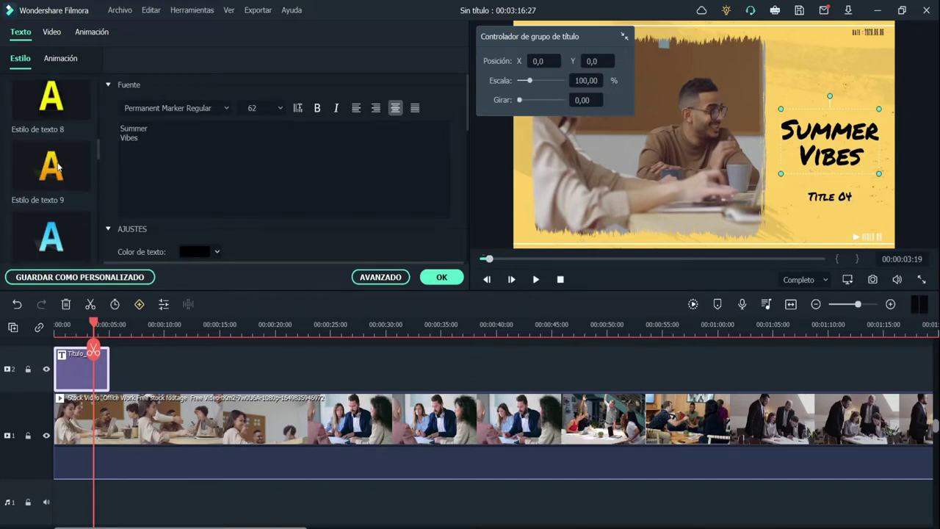
{"action": "scroll", "coordinate": [57, 114], "scroll_direction": "up", "scroll_amount": 4}
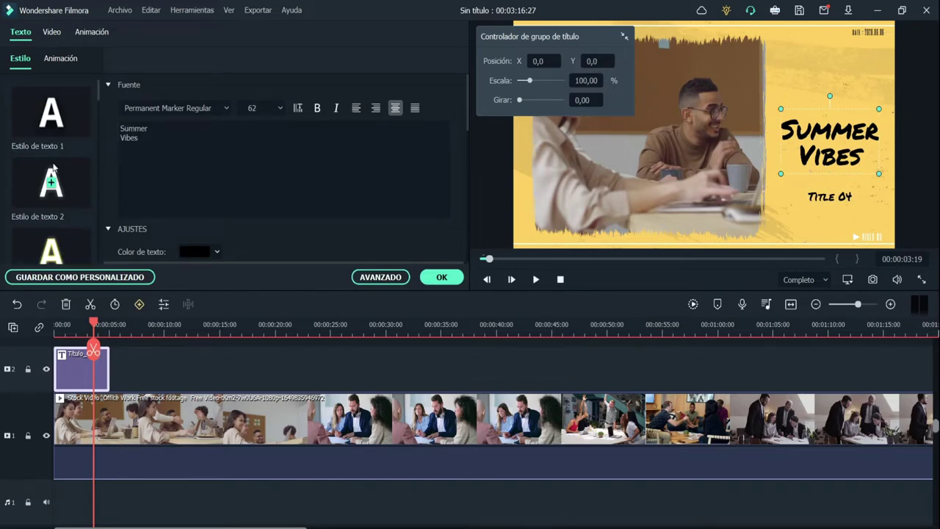
{"action": "left_click", "coordinate": [228, 108]}
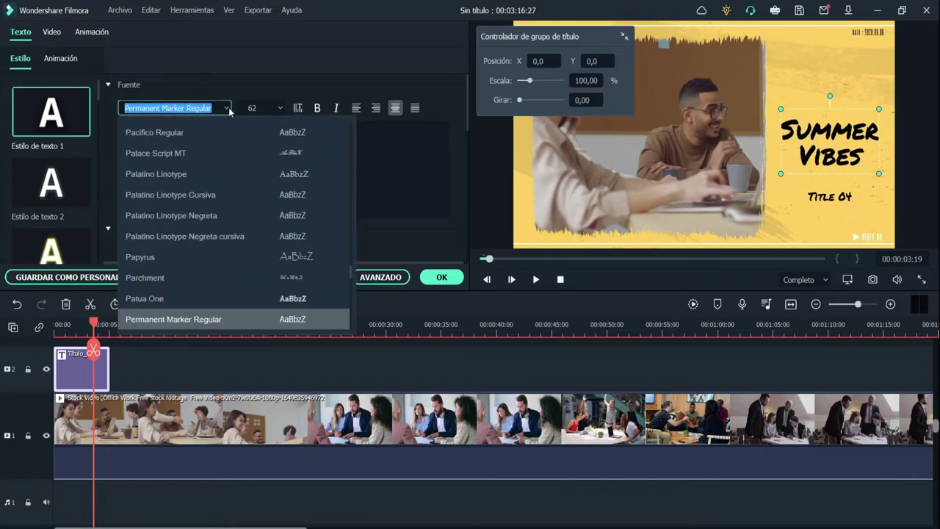
{"action": "left_click", "coordinate": [412, 179]}
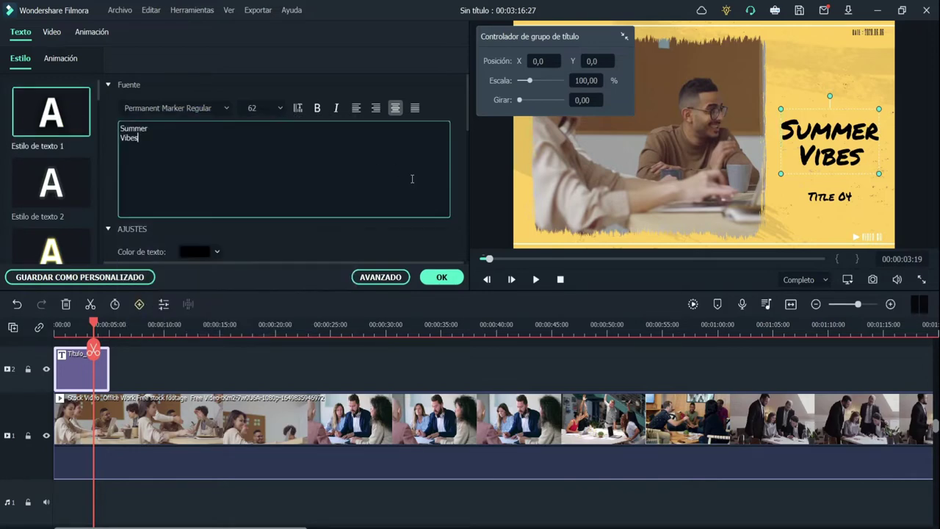
- Replace the Summer Vibes text with "VERANO" on the first line and "EN REDINT" on the second
{"action": "left_click_drag", "start_coordinate": [206, 153], "coordinate": [109, 113]}
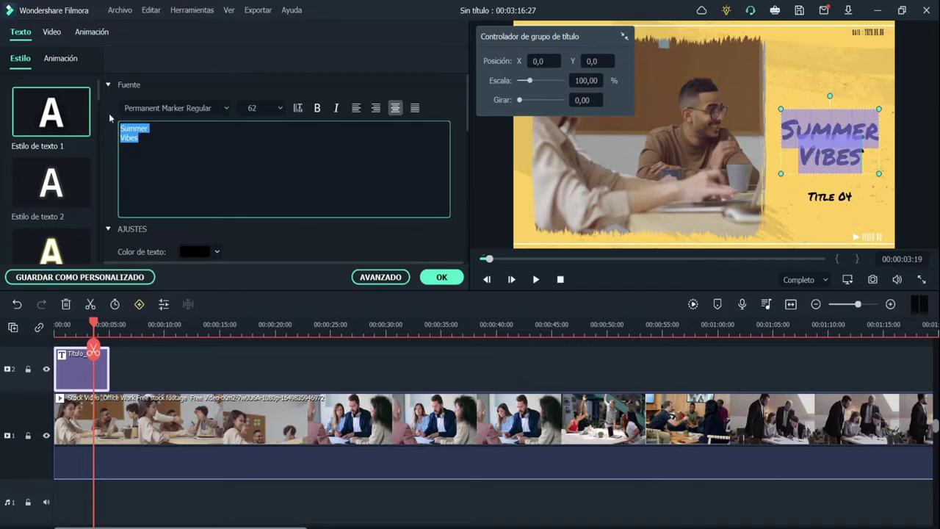
{"action": "type", "text": "VERANO"}
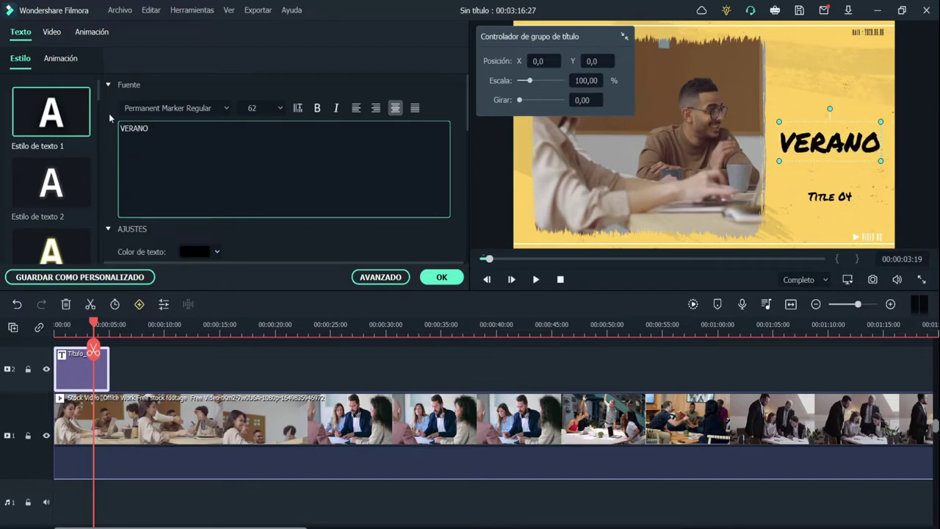
{"action": "key", "text": "Return"}
{"action": "type", "text": "EN REDINT"}
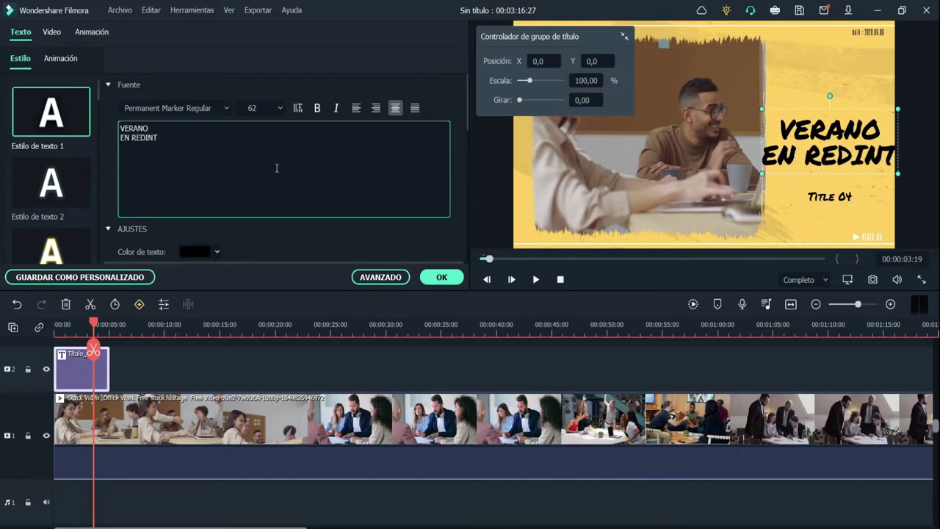
- Shift the VERANO EN REDINT text leftward so it overlaps the video frame's edge, and tilt it slightly counterclockwise
{"action": "left_click", "coordinate": [847, 146]}
{"action": "left_click", "coordinate": [841, 196]}
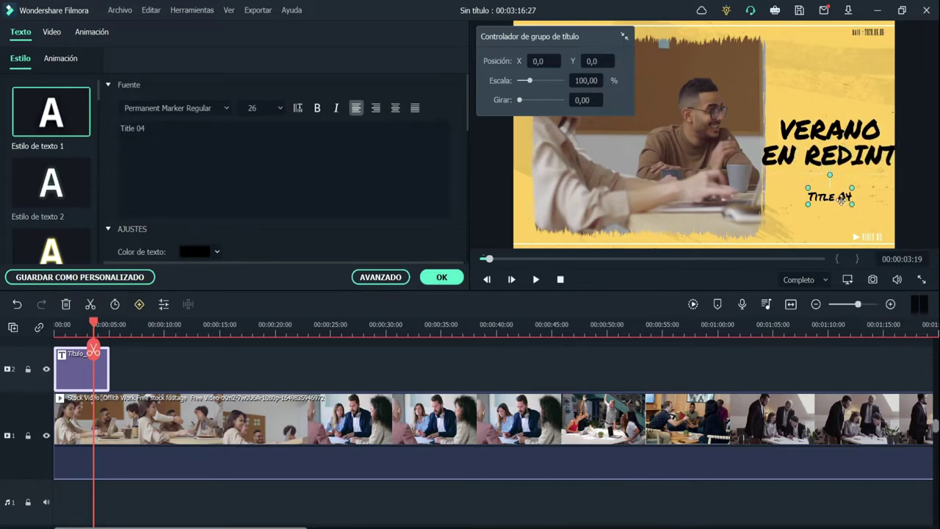
{"action": "left_click", "coordinate": [848, 155]}
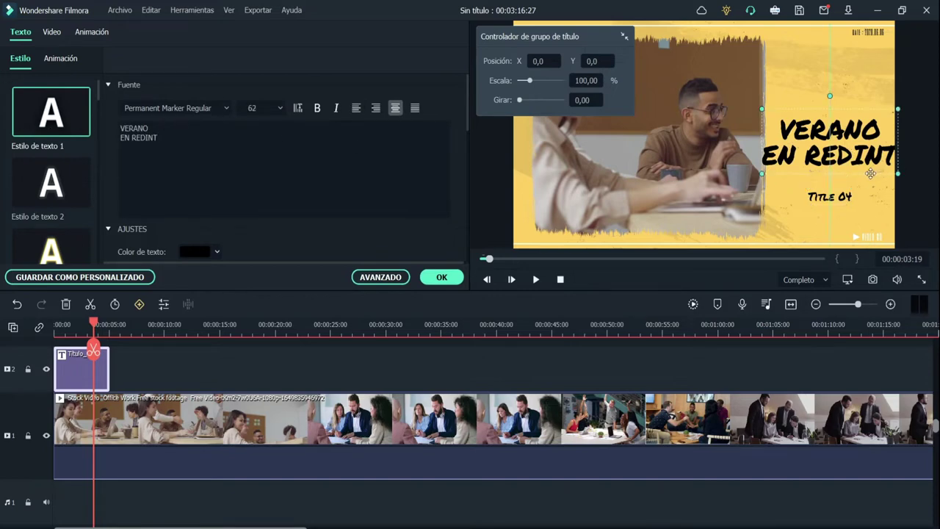
{"action": "left_click_drag", "start_coordinate": [870, 173], "coordinate": [843, 177]}
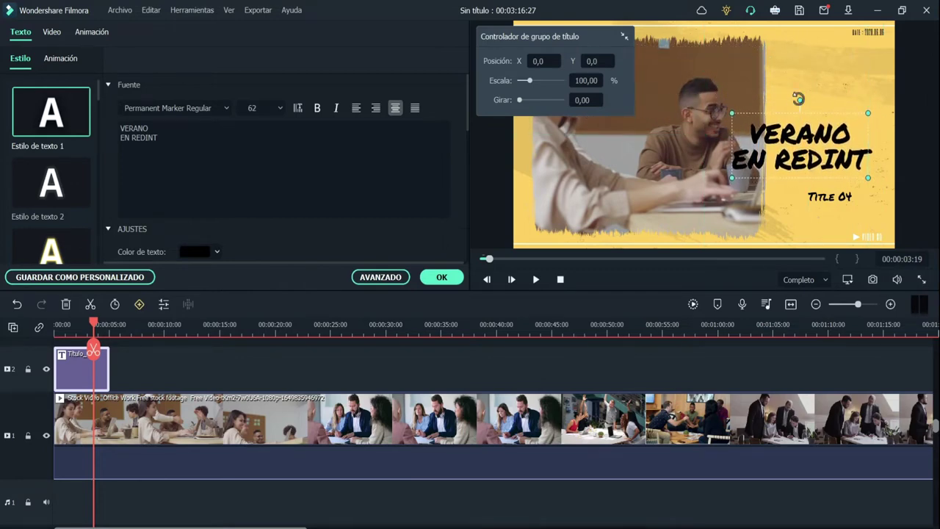
{"action": "mouse_move", "coordinate": [798, 98]}
{"action": "left_mouse_down"}
{"action": "mouse_move", "coordinate": [808, 99]}
{"action": "mouse_move", "coordinate": [785, 96]}
{"action": "left_mouse_up"}
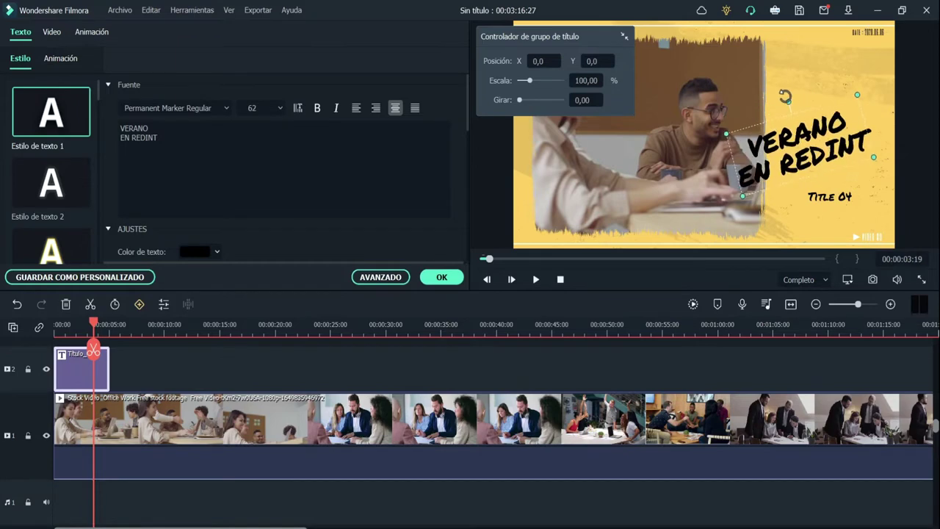
- Try the Rogue Hero 3D font on the VERANO EN REDINT text
{"action": "left_click_drag", "start_coordinate": [172, 140], "coordinate": [102, 109]}
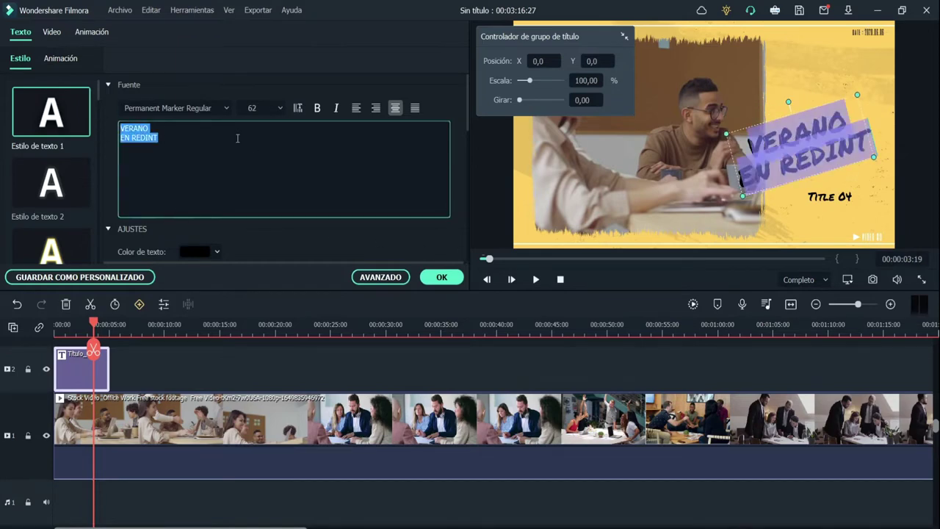
{"action": "left_click", "coordinate": [224, 104]}
{"action": "scroll", "coordinate": [259, 209], "scroll_direction": "down", "scroll_amount": 5}
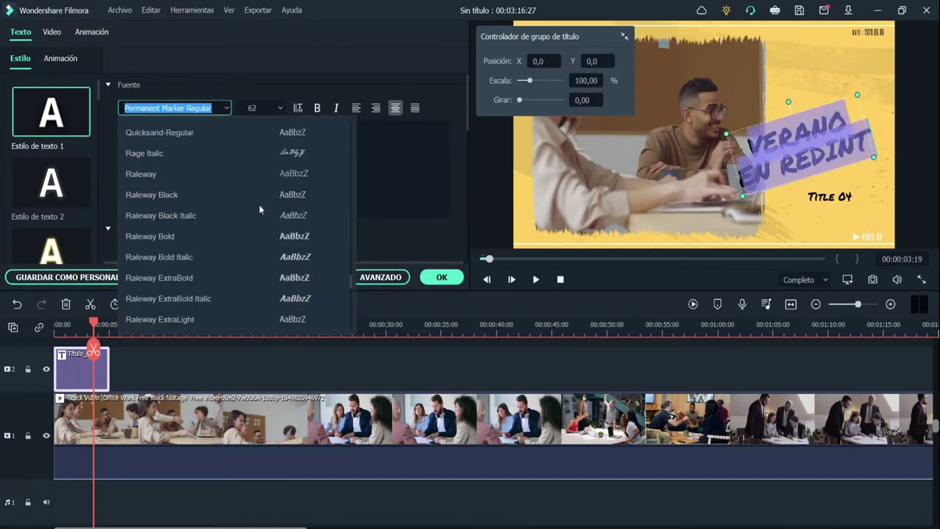
{"action": "scroll", "coordinate": [259, 209], "scroll_direction": "down", "scroll_amount": 6}
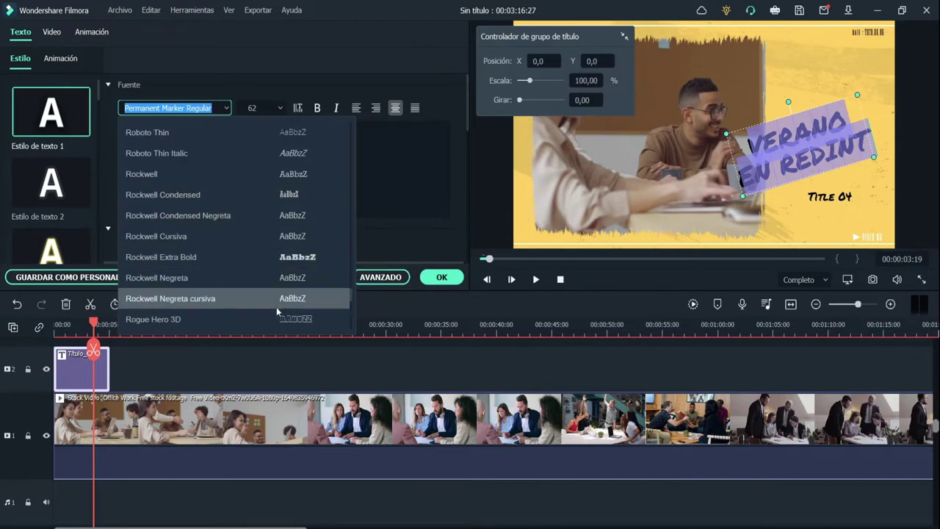
{"action": "left_click", "coordinate": [275, 317]}
{"action": "left_click", "coordinate": [820, 168]}
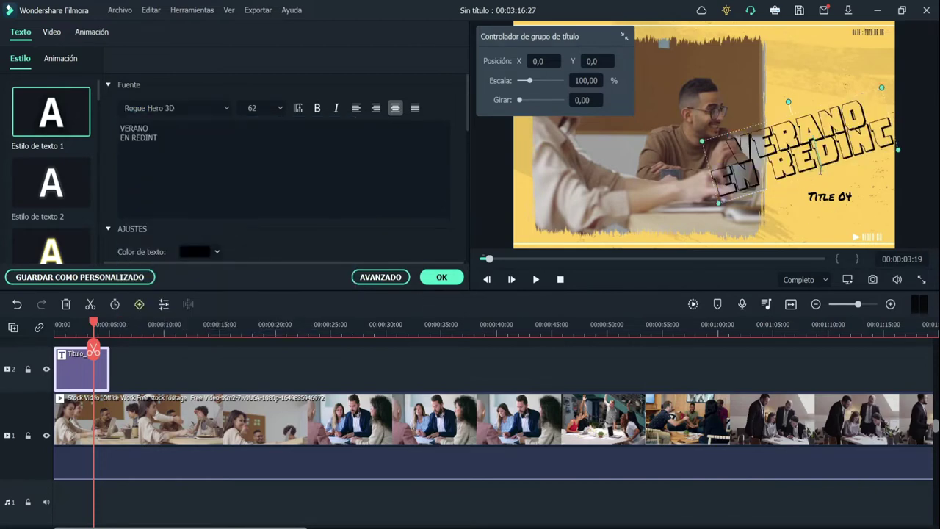
- Set the font of the whole VERANO EN REDINT text to Showcard Gothic
{"action": "left_click_drag", "start_coordinate": [193, 147], "coordinate": [211, 115]}
{"action": "left_click", "coordinate": [225, 108]}
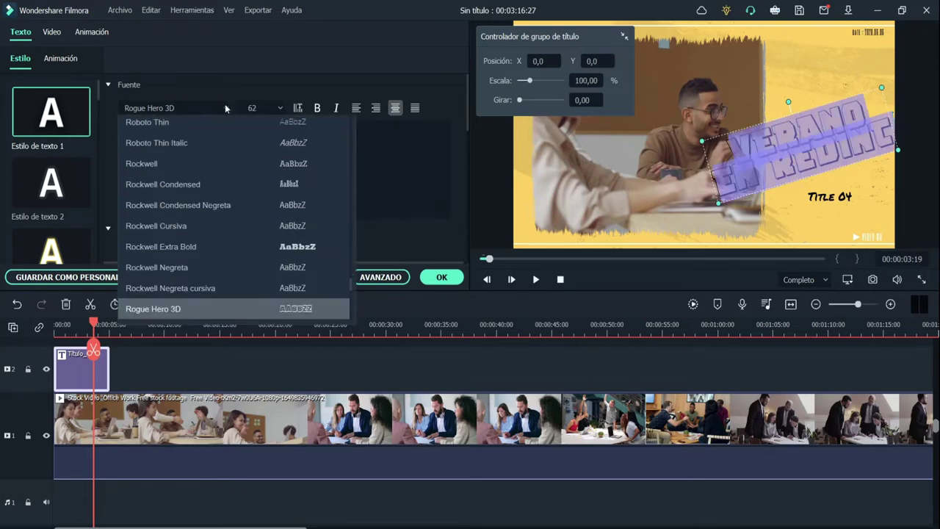
{"action": "scroll", "coordinate": [248, 244], "scroll_direction": "down", "scroll_amount": 5}
{"action": "scroll", "coordinate": [248, 243], "scroll_direction": "down", "scroll_amount": 3}
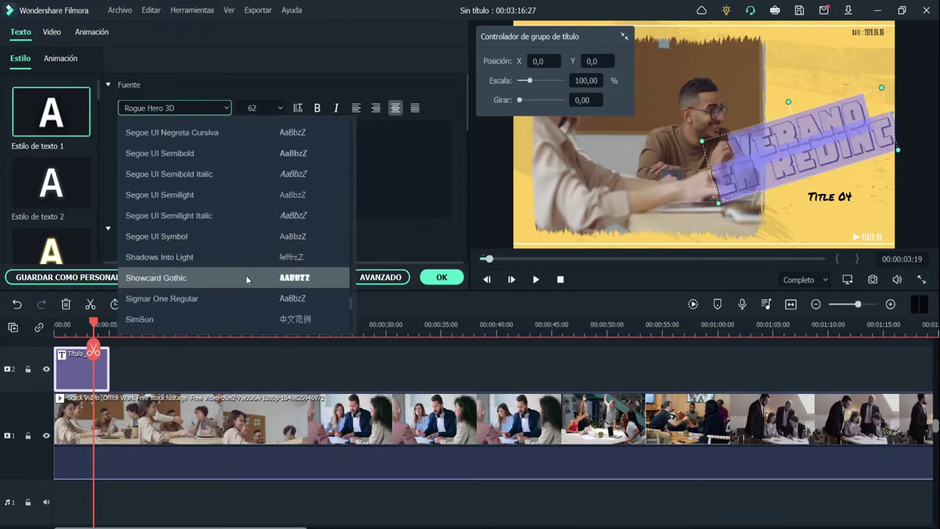
{"action": "left_click", "coordinate": [246, 275]}
{"action": "left_click", "coordinate": [803, 175]}
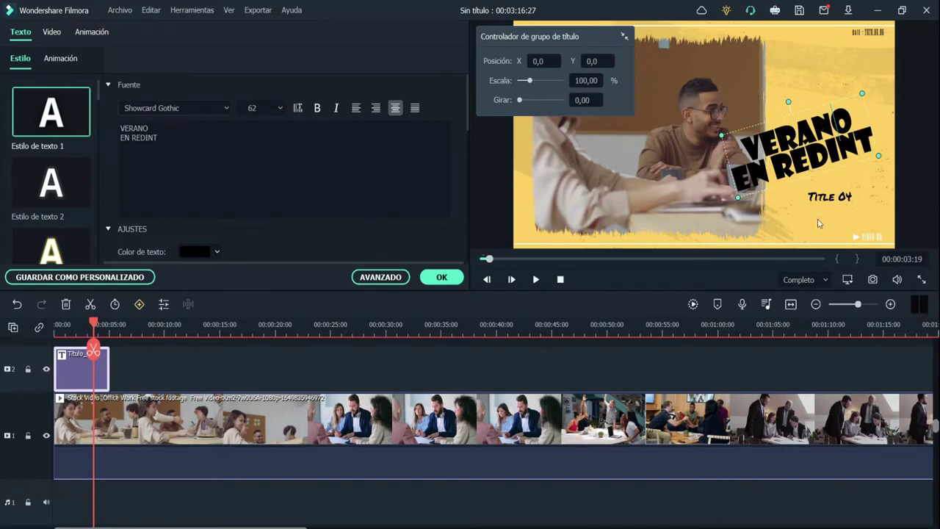
- Delete the Title 04 subtitle text and reselect the VERANO EN REDINT text
{"action": "left_click", "coordinate": [831, 200]}
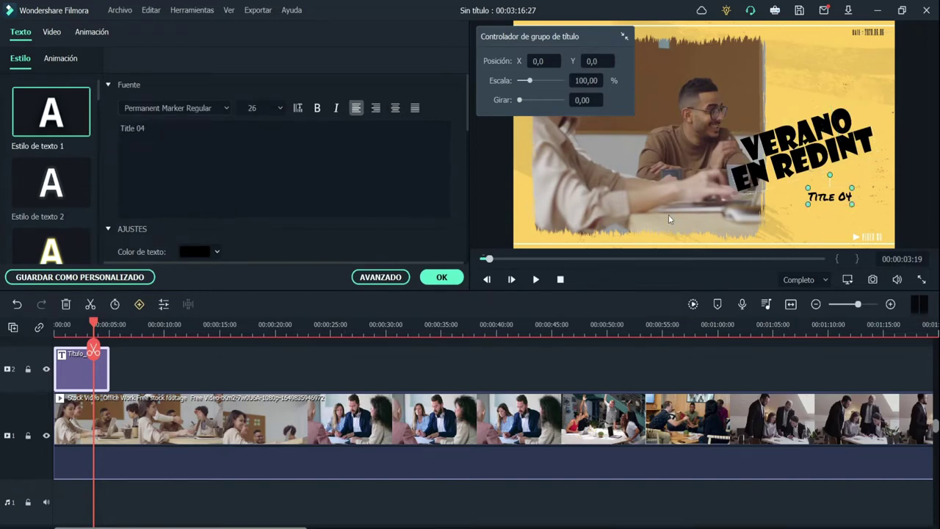
{"action": "left_click_drag", "start_coordinate": [184, 139], "coordinate": [121, 130]}
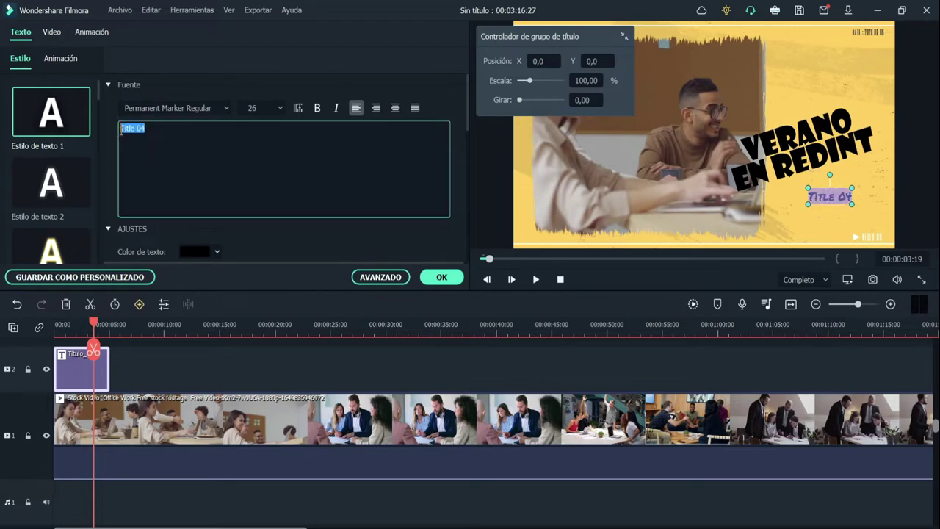
{"action": "key", "text": "BackSpace"}
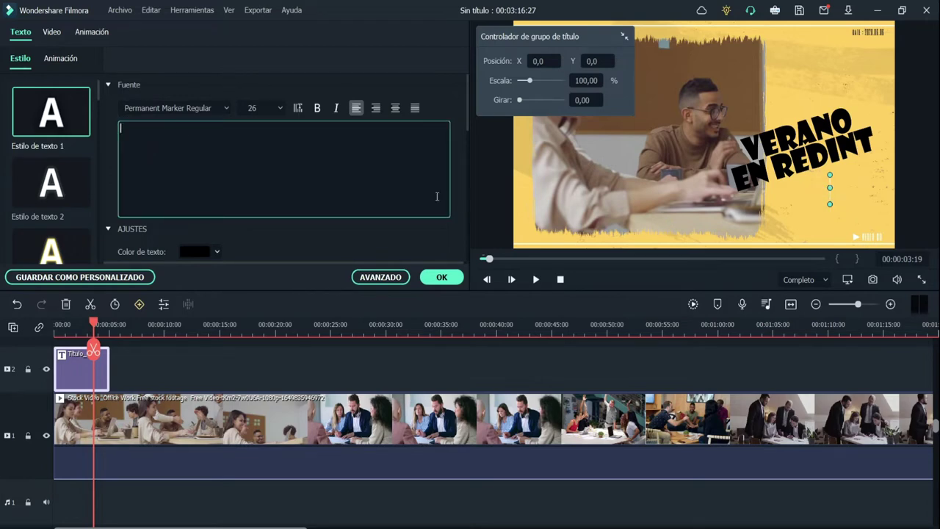
{"action": "right_click", "coordinate": [829, 188]}
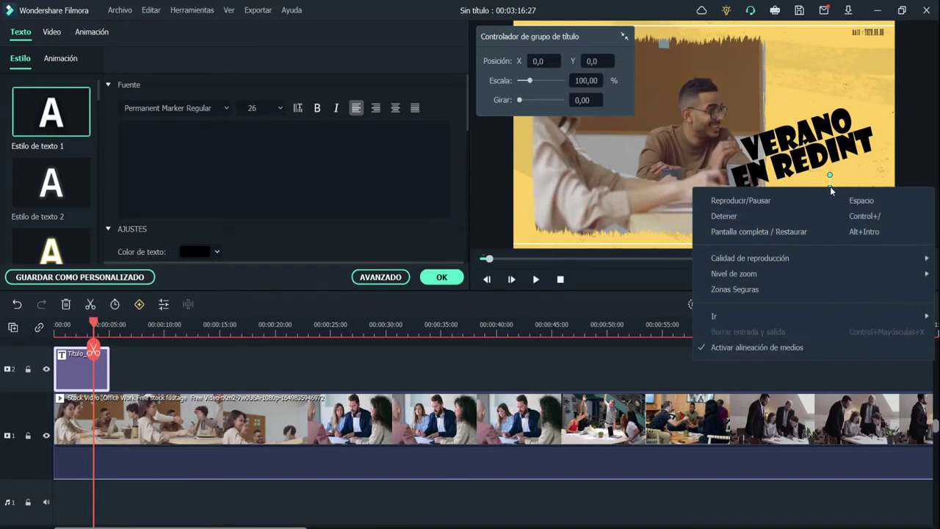
{"action": "left_click", "coordinate": [852, 158]}
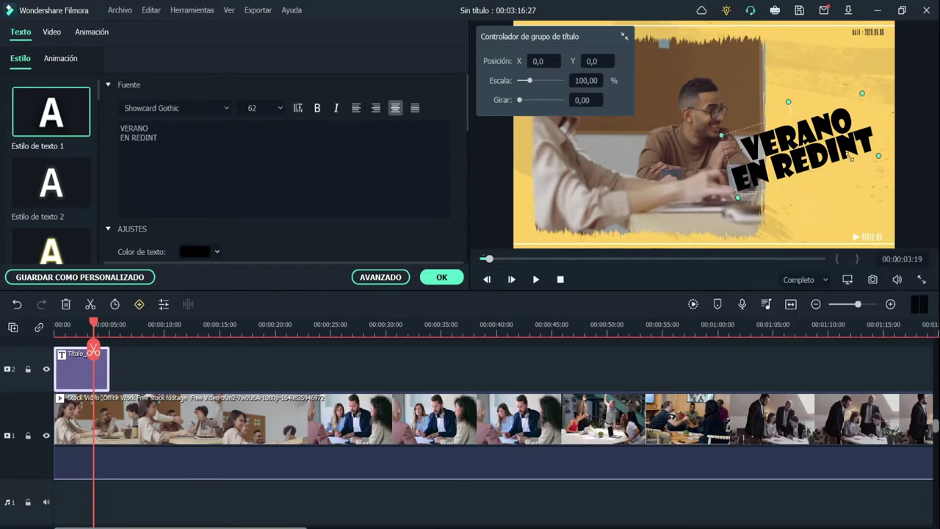
- Move the date text at the yellow frame's upper edge slightly inward and delete its wording
{"action": "left_click", "coordinate": [844, 194]}
{"action": "left_click_drag", "start_coordinate": [843, 188], "coordinate": [769, 189]}
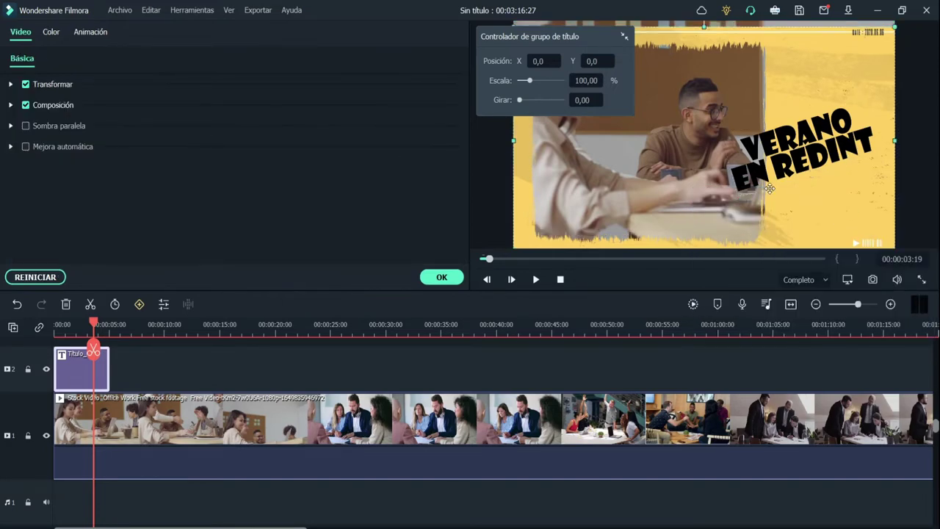
{"action": "left_click", "coordinate": [844, 166]}
{"action": "left_click", "coordinate": [879, 31]}
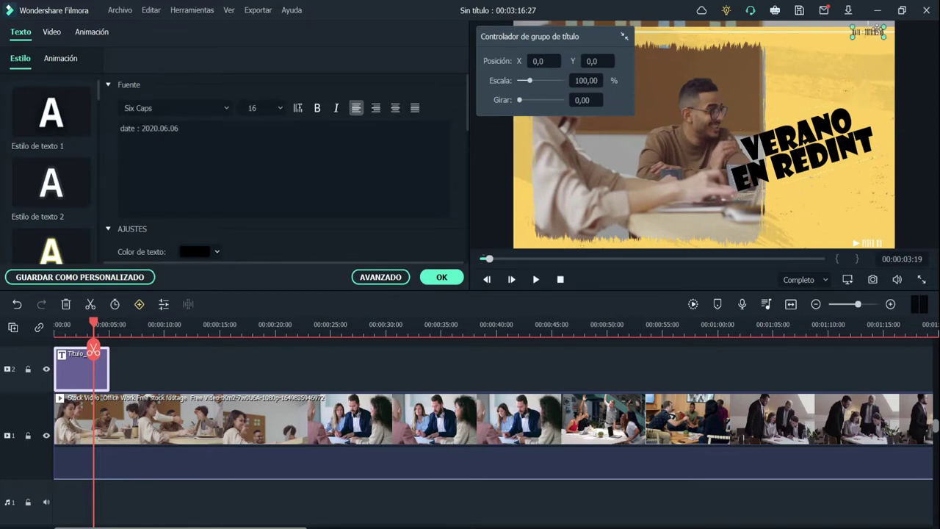
{"action": "left_click_drag", "start_coordinate": [878, 29], "coordinate": [855, 58]}
{"action": "left_click", "coordinate": [165, 122]}
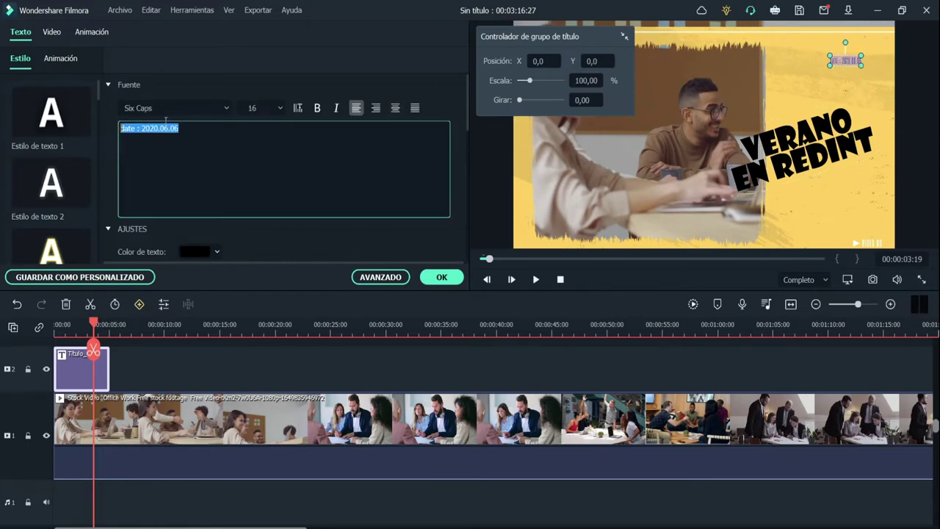
{"action": "key", "text": "BackSpace"}
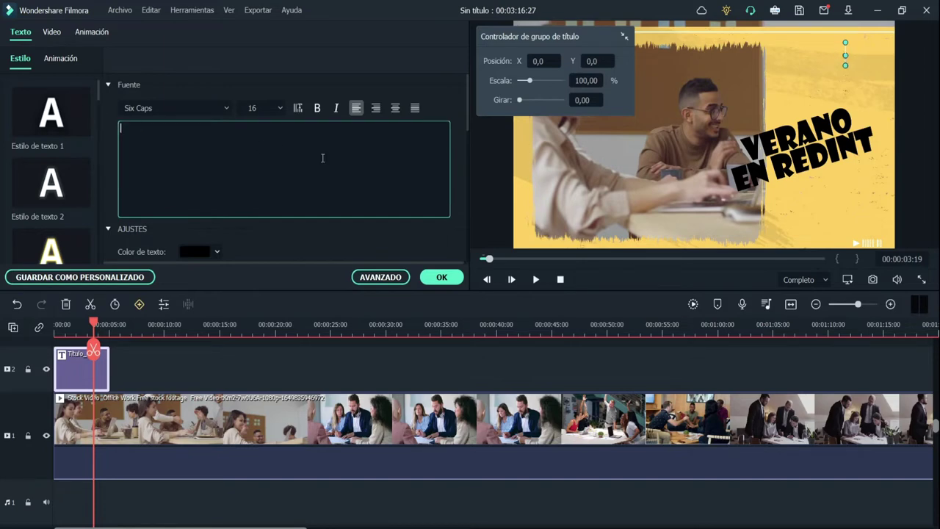
{"action": "left_click", "coordinate": [804, 73]}
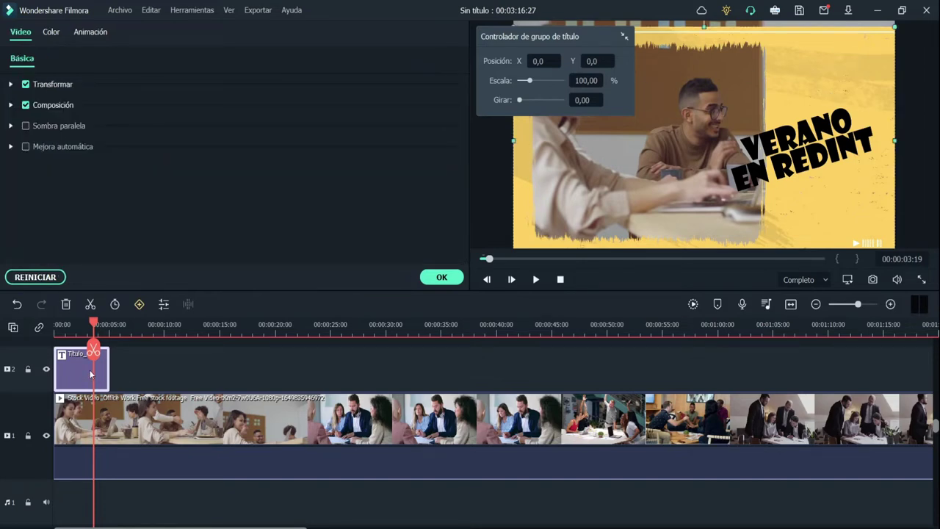
- Play the edited Título_04 title over the stock footage from the start of the timeline
{"action": "left_click_drag", "start_coordinate": [92, 323], "coordinate": [56, 324]}
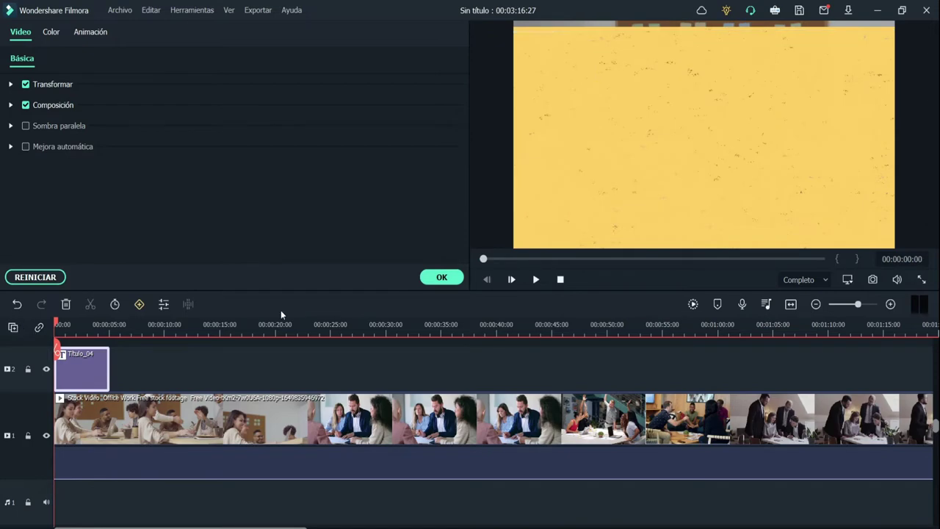
{"action": "left_click", "coordinate": [535, 282]}
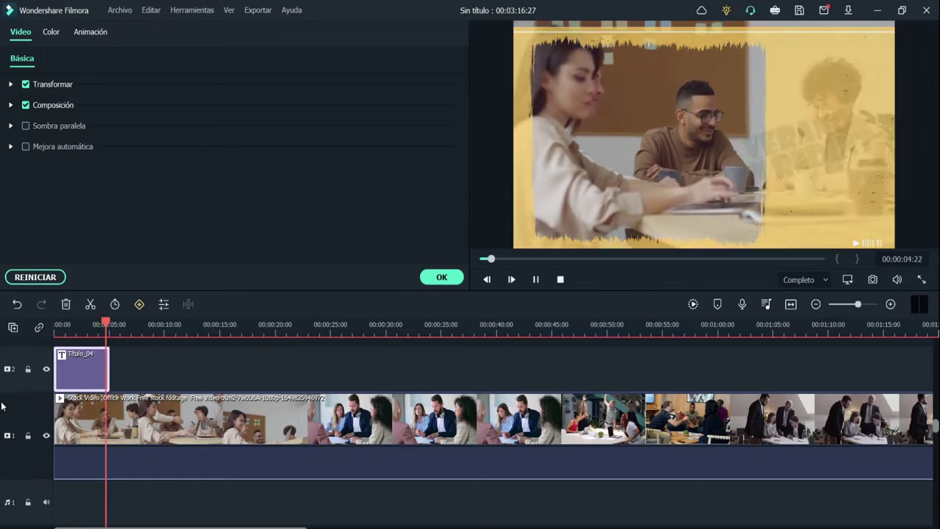
{"action": "left_click", "coordinate": [535, 280]}
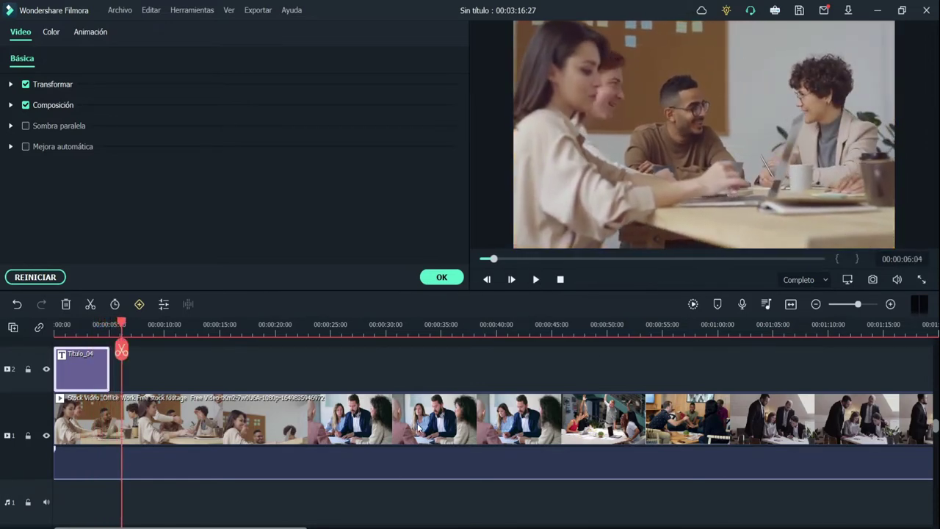
- Delete the stock video clip and the Título_04 title from the timeline
{"action": "left_click", "coordinate": [405, 424]}
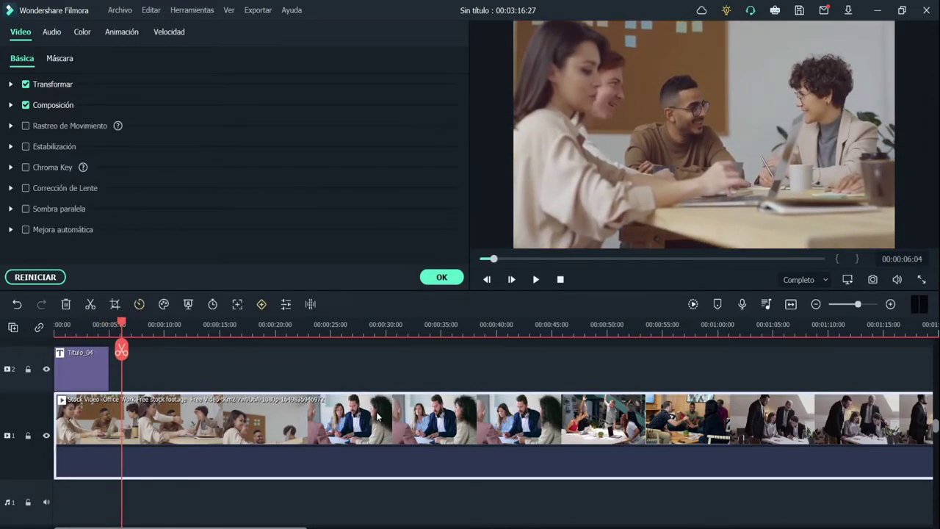
{"action": "key", "text": "Delete"}
{"action": "left_click", "coordinate": [82, 367]}
{"action": "key", "text": "Delete"}
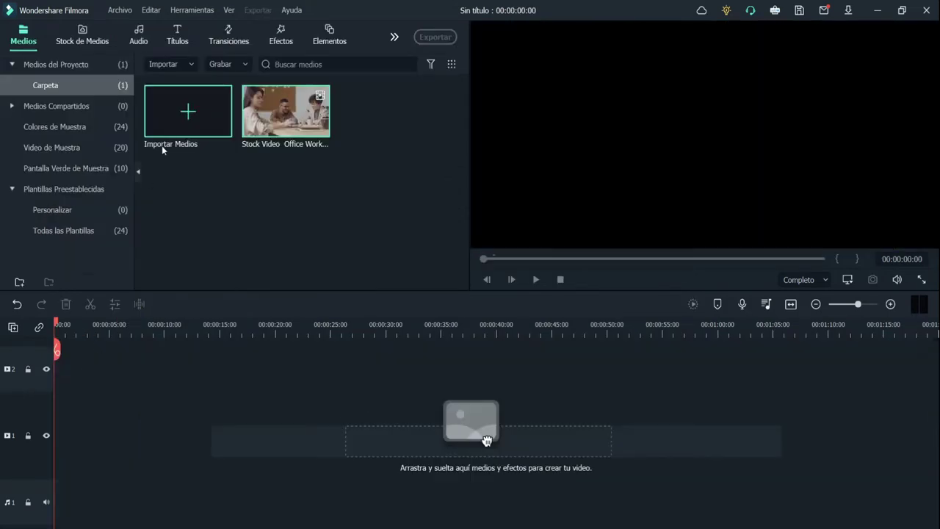
- Add the YOUR HEADLINE HERE preset from the Títulos category to the start of video track 1 and preview its animation
{"action": "left_click", "coordinate": [177, 35]}
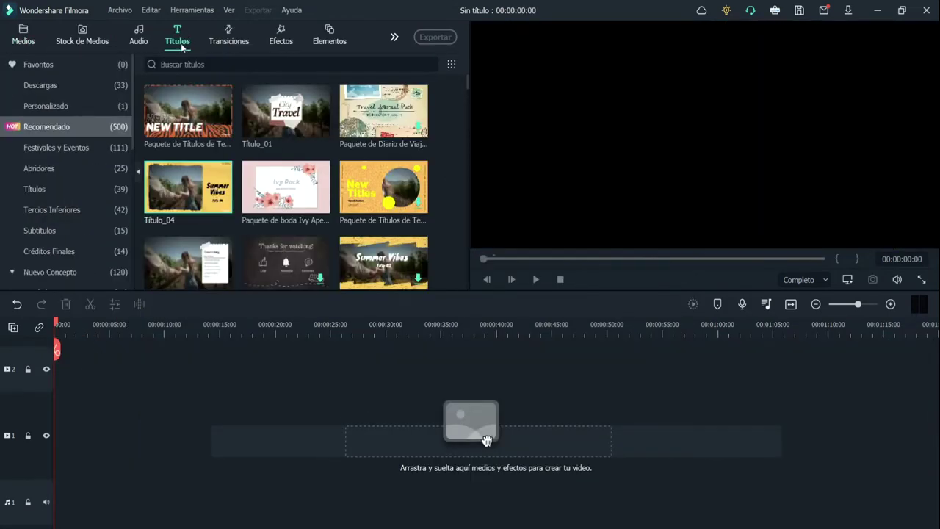
{"action": "left_click", "coordinate": [55, 107]}
{"action": "left_click", "coordinate": [51, 147]}
{"action": "left_click", "coordinate": [52, 174]}
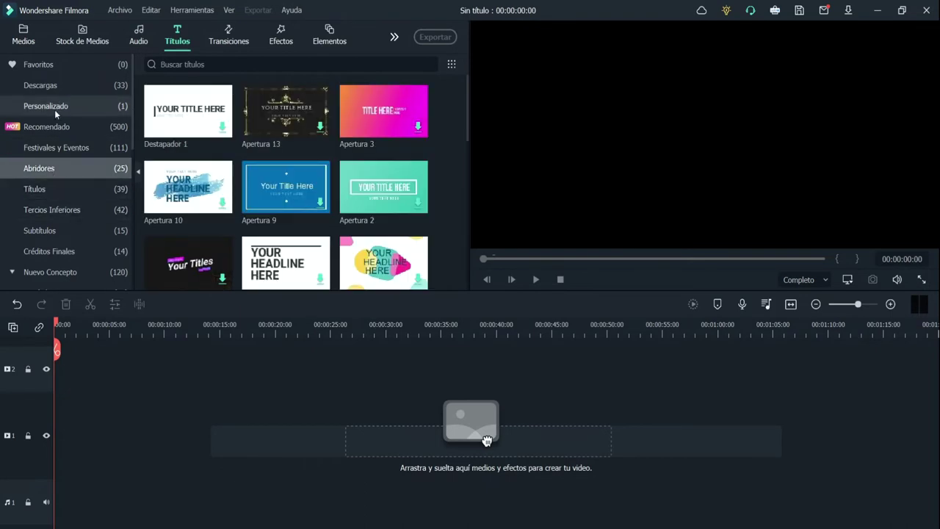
{"action": "left_click", "coordinate": [51, 211]}
{"action": "left_click", "coordinate": [43, 189]}
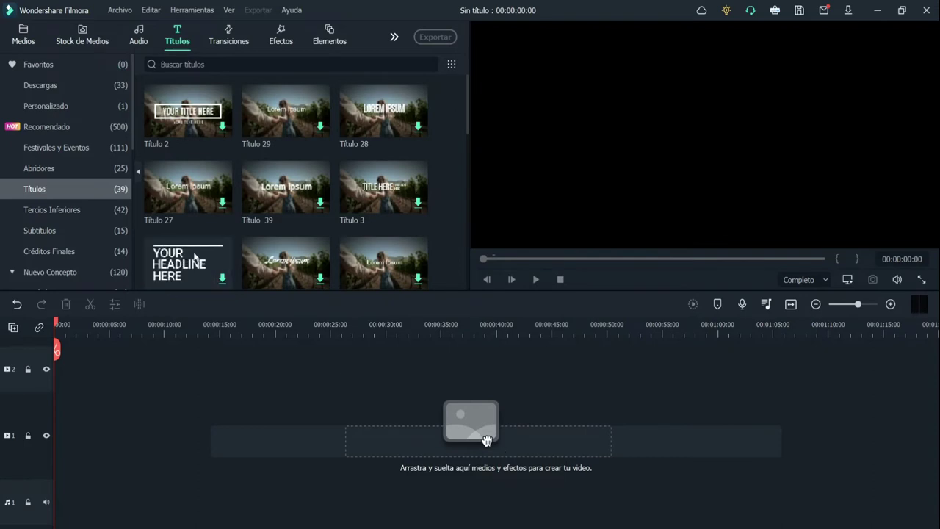
{"action": "left_click_drag", "start_coordinate": [187, 260], "coordinate": [99, 416]}
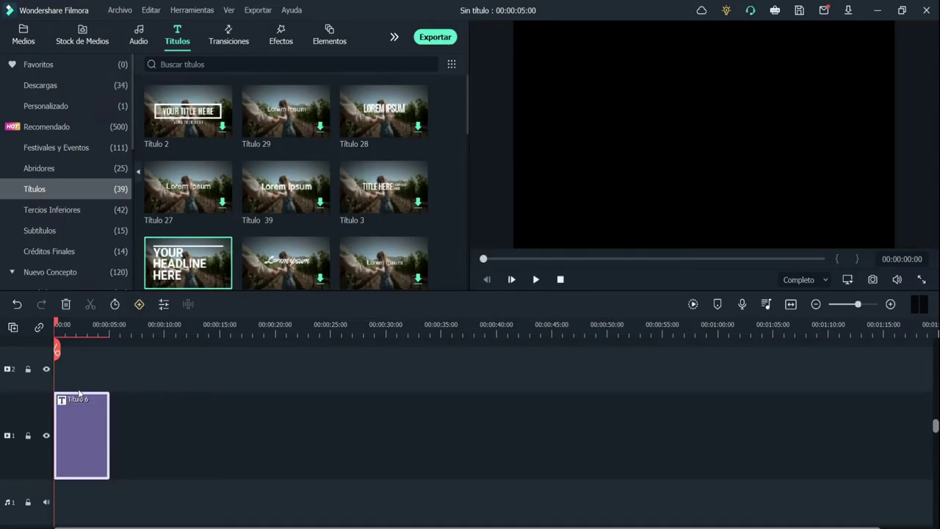
{"action": "left_click", "coordinate": [536, 279]}
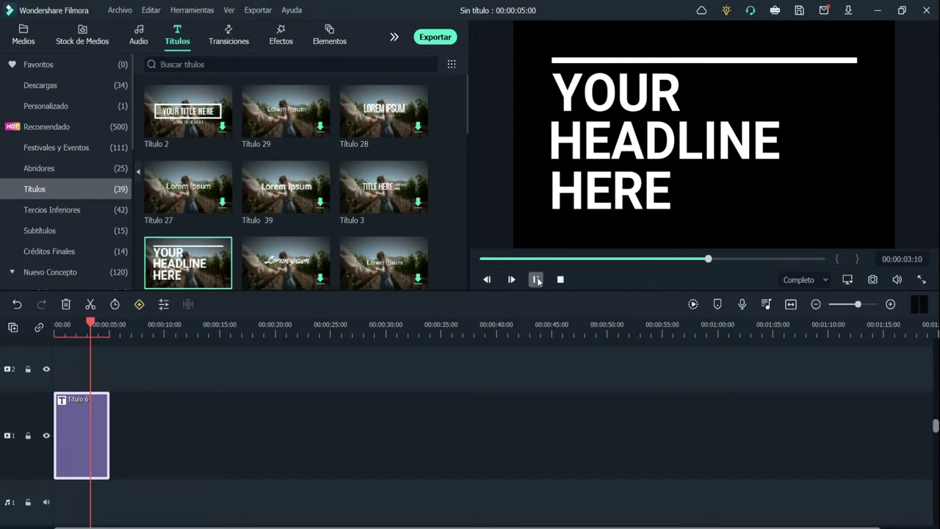
{"action": "left_click", "coordinate": [537, 280]}
- Replace the word YOUR in the Título 6 title with "Vídeo"
{"action": "left_click", "coordinate": [618, 105]}
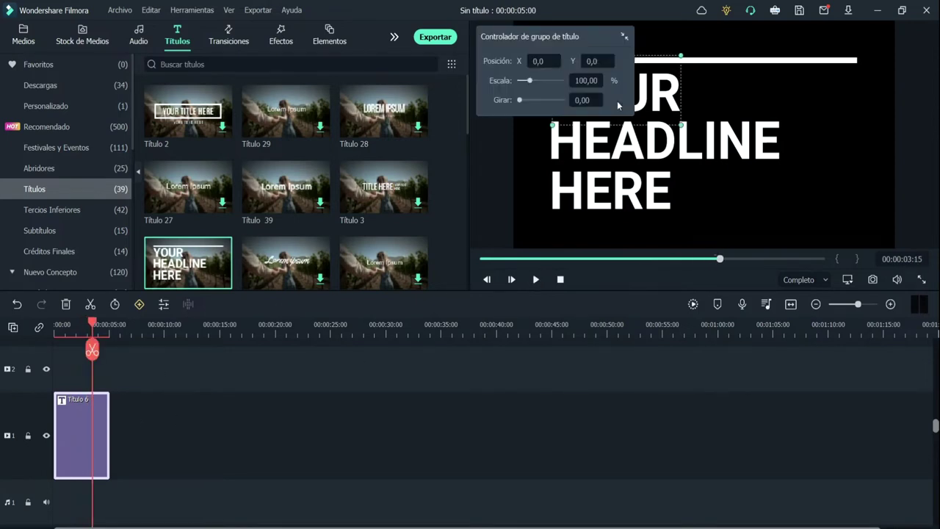
{"action": "double_click", "coordinate": [71, 446]}
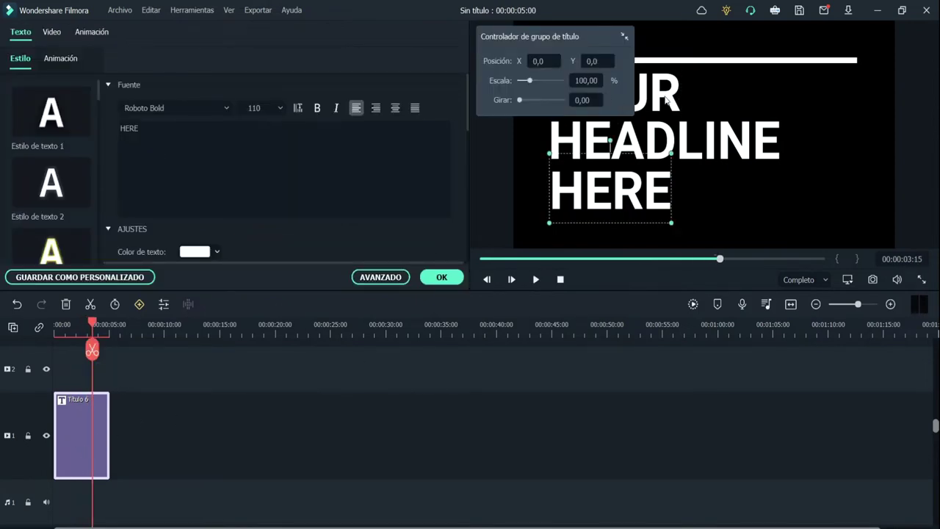
{"action": "left_click", "coordinate": [659, 126]}
{"action": "left_click", "coordinate": [656, 96]}
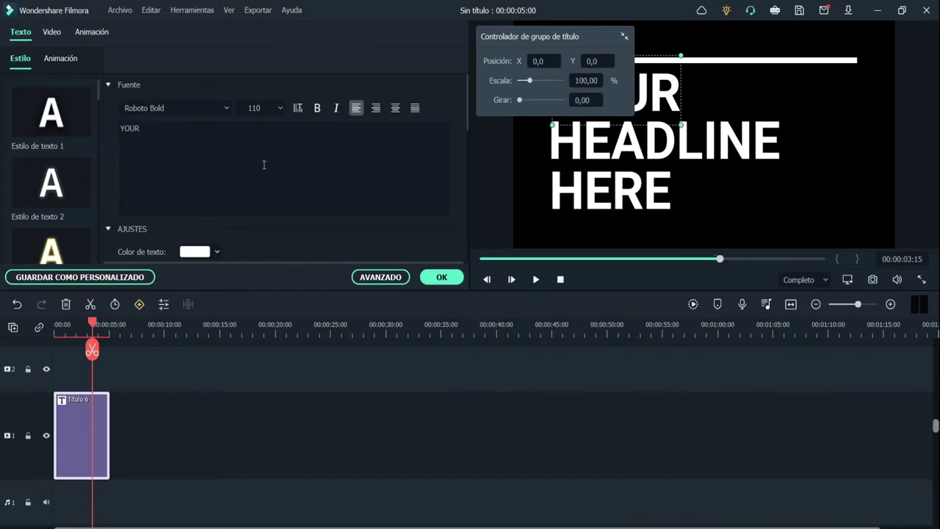
{"action": "left_click", "coordinate": [184, 140]}
{"action": "key", "text": "ctrl+a"}
{"action": "type", "text": "V"}
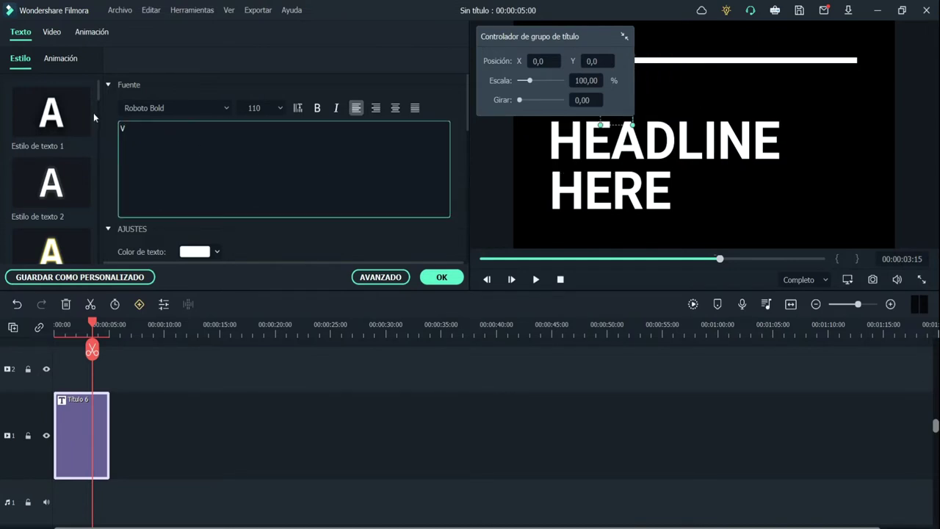
{"action": "type", "text": "ídeo"}
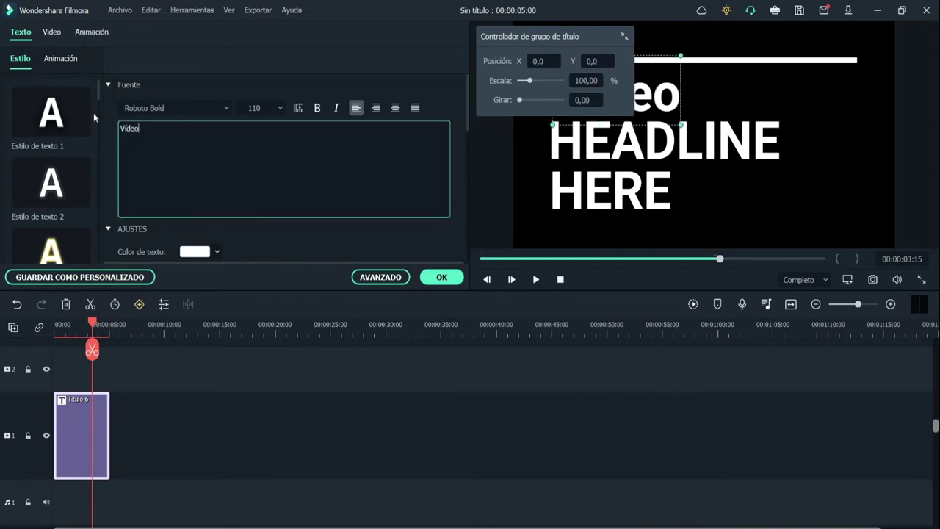
- Replace the word HEADLINE in the title with "de"
{"action": "left_click", "coordinate": [664, 149]}
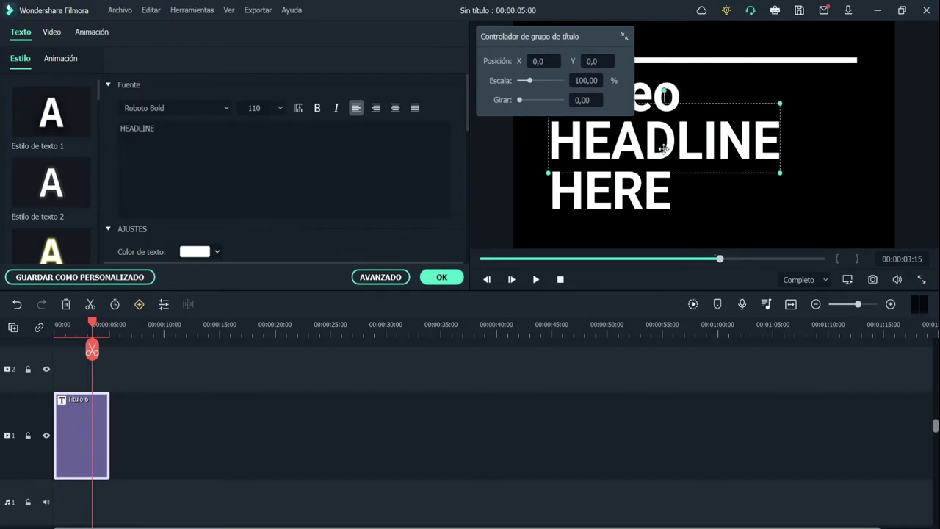
{"action": "left_click", "coordinate": [122, 149]}
{"action": "key", "text": "ctrl+a"}
{"action": "type", "text": "de"}
- Replace the word HERE in the title with "ejemplo."
{"action": "left_click", "coordinate": [600, 184]}
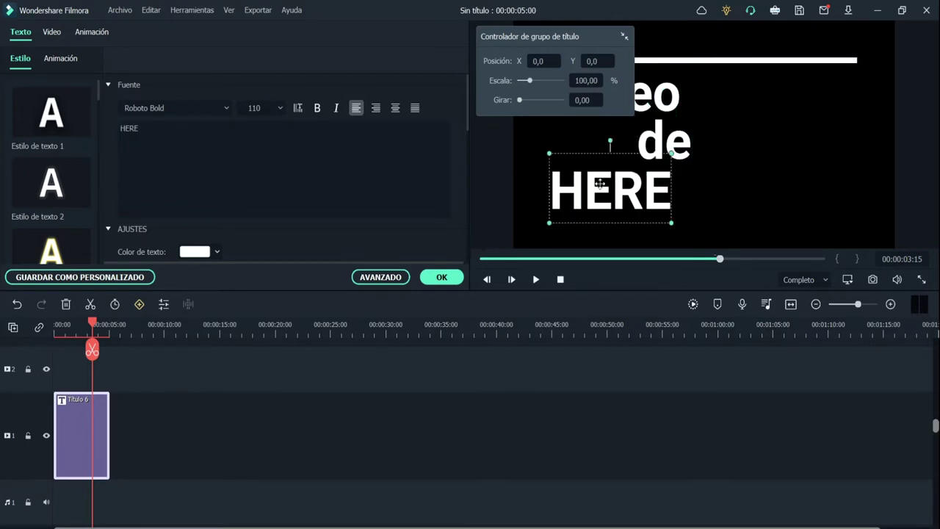
{"action": "key", "text": "ctrl+a"}
{"action": "type", "text": "Eme"}
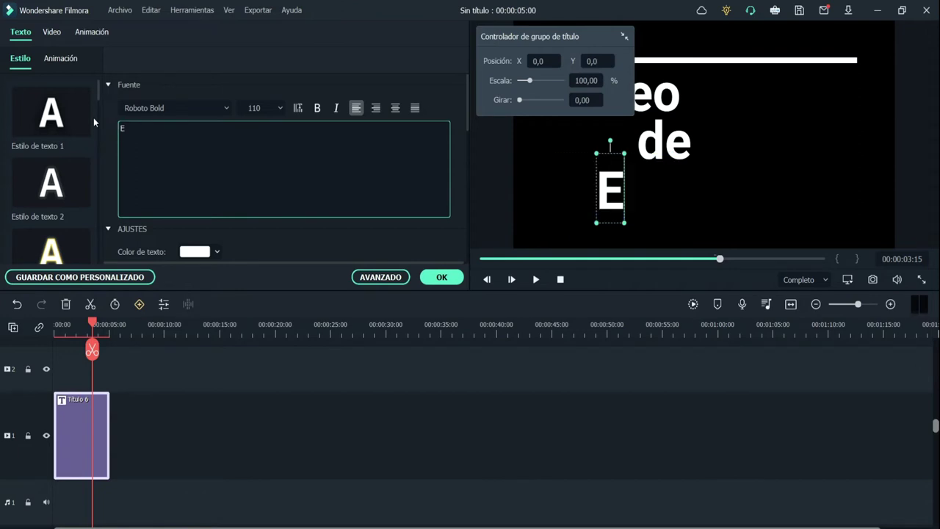
{"action": "key", "text": "BackSpace"}
{"action": "key", "text": "BackSpace"}
{"action": "key", "text": "BackSpace"}
{"action": "type", "text": "ejemplo-"}
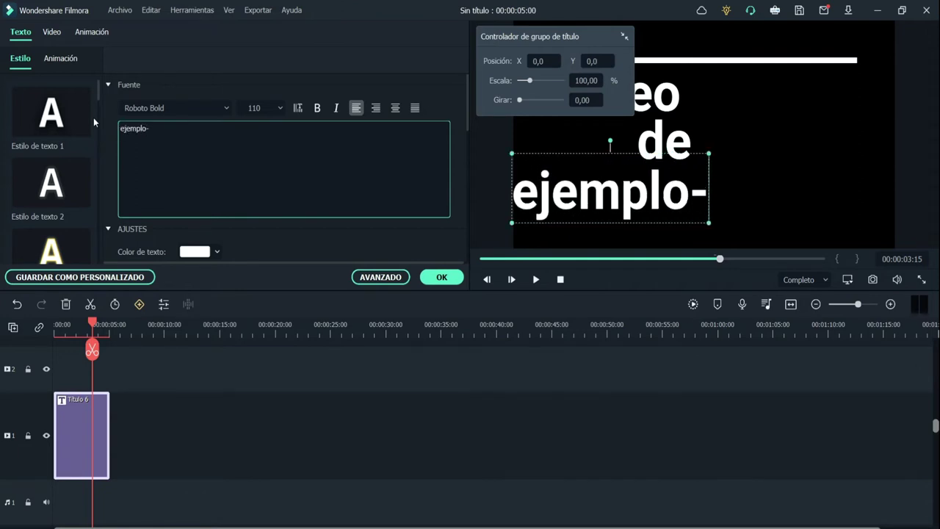
{"action": "key", "text": "BackSpace"}
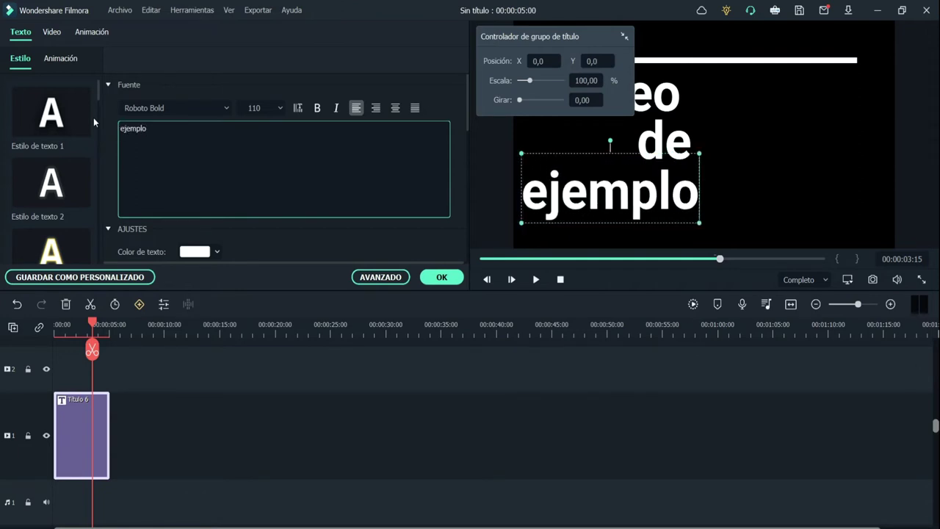
{"action": "type", "text": "."}
- Reposition "de" and "ejemplo." so both lines align with the left edge of "Vídeo", moving the title group controller out of the way
{"action": "left_click", "coordinate": [673, 162]}
{"action": "left_click", "coordinate": [674, 162]}
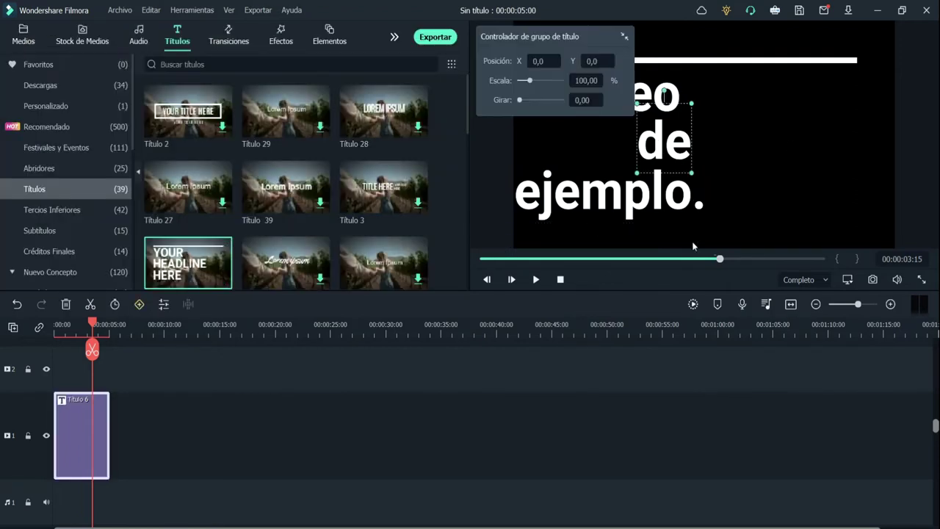
{"action": "left_click_drag", "start_coordinate": [676, 154], "coordinate": [622, 157]}
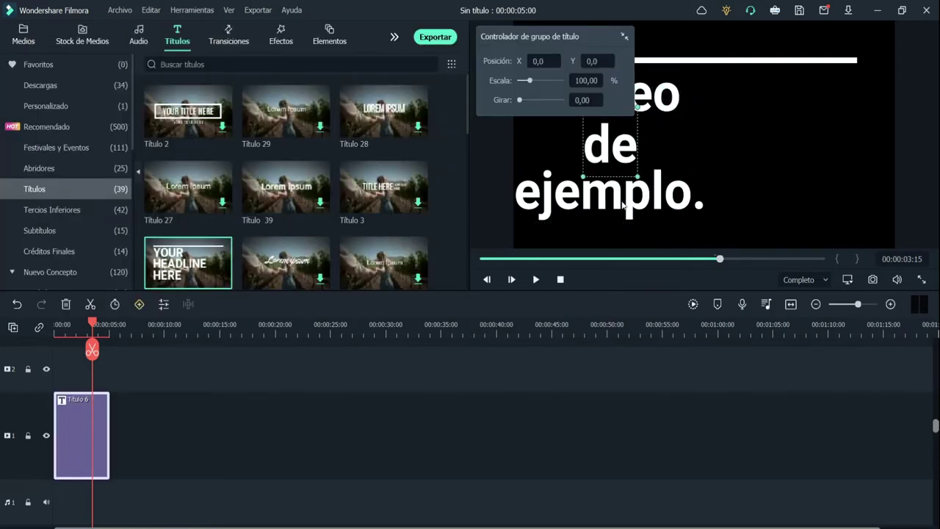
{"action": "left_click_drag", "start_coordinate": [594, 36], "coordinate": [420, 53]}
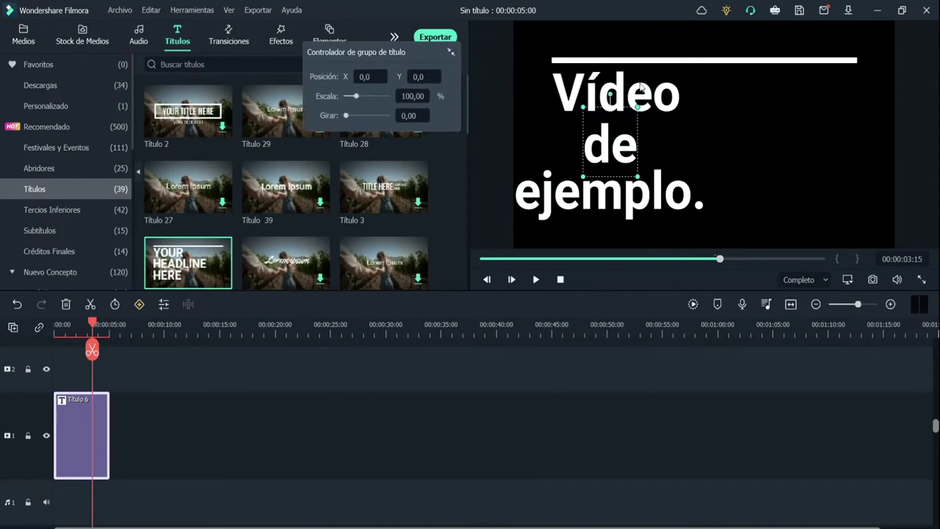
{"action": "left_click_drag", "start_coordinate": [564, 191], "coordinate": [597, 192]}
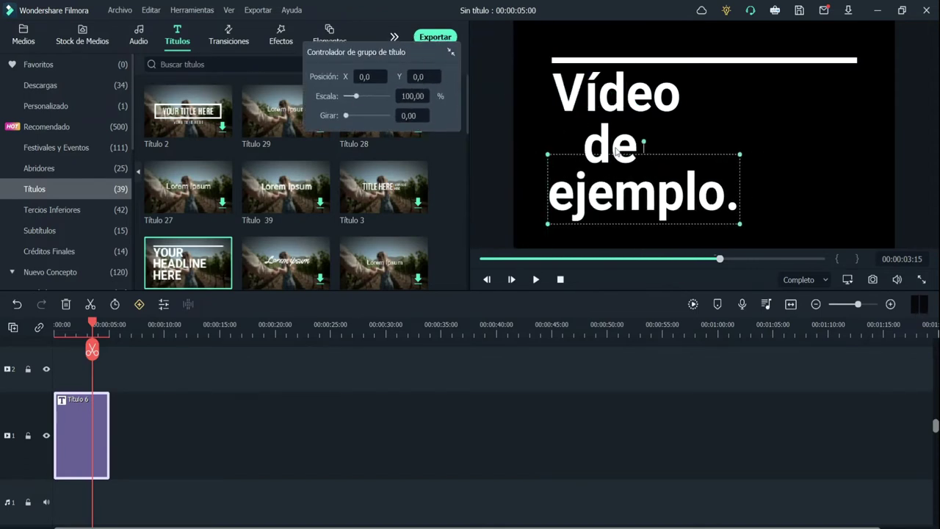
{"action": "left_click_drag", "start_coordinate": [612, 148], "coordinate": [591, 190]}
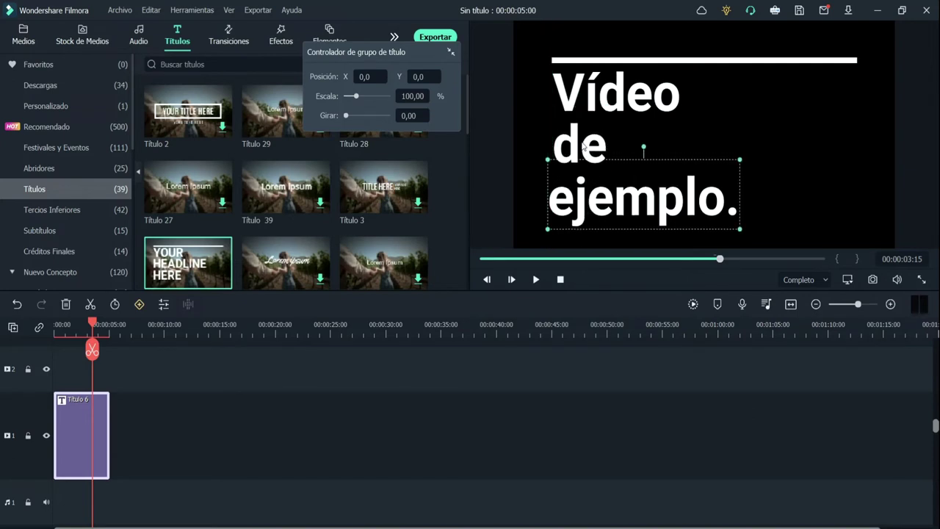
{"action": "left_click_drag", "start_coordinate": [584, 142], "coordinate": [585, 149]}
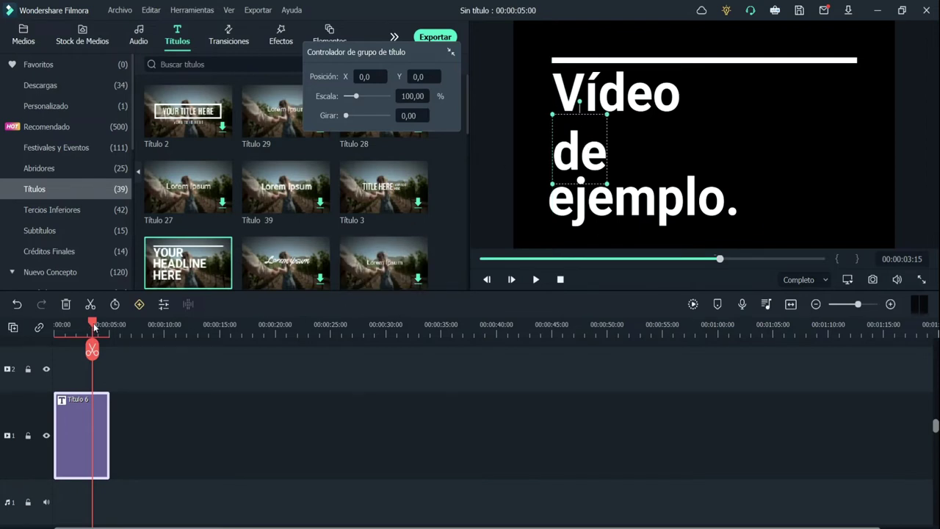
- Play the customized Título 6 title from the beginning to check its animation
{"action": "left_click_drag", "start_coordinate": [94, 328], "coordinate": [55, 328]}
{"action": "left_click", "coordinate": [536, 279]}
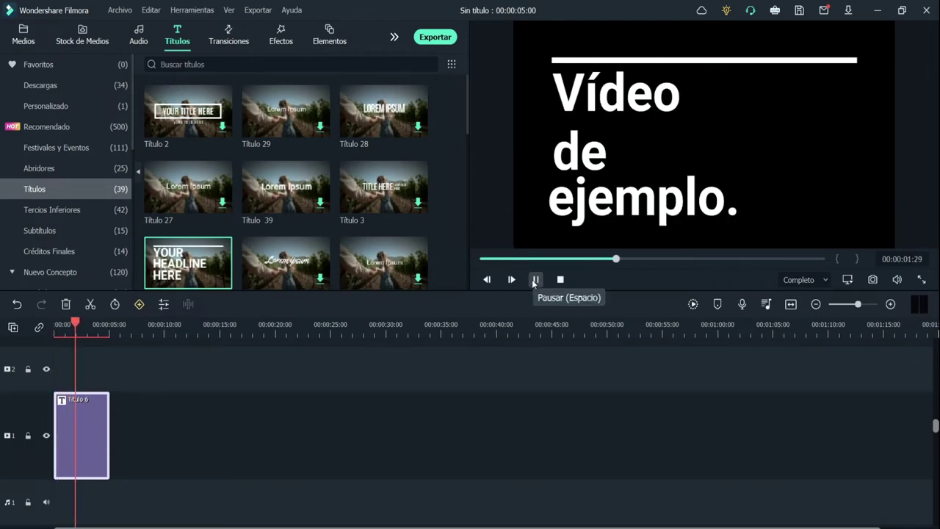
{"action": "left_click", "coordinate": [537, 279]}
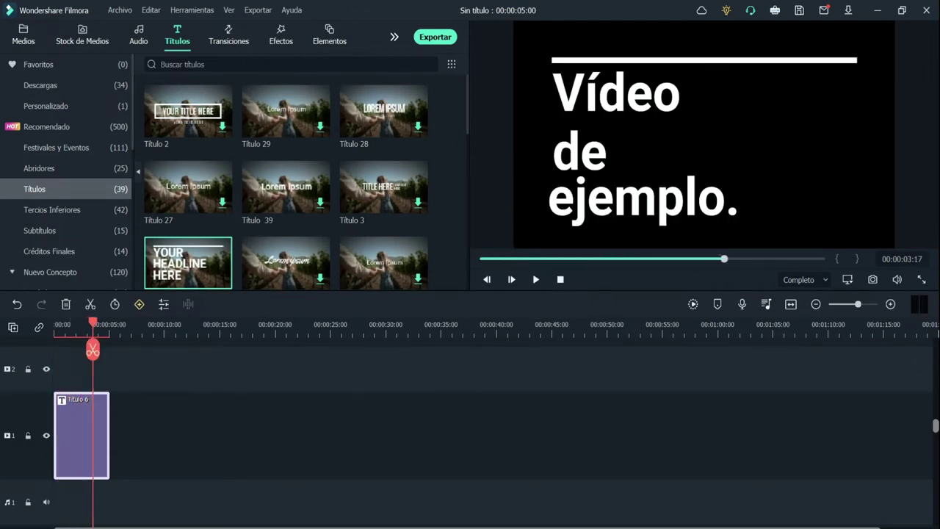
- Switch to File Explorer and add the office work stock video from the Motion Graphics folder to video track 1 after the title
{"action": "key", "text": "alt+Tab"}
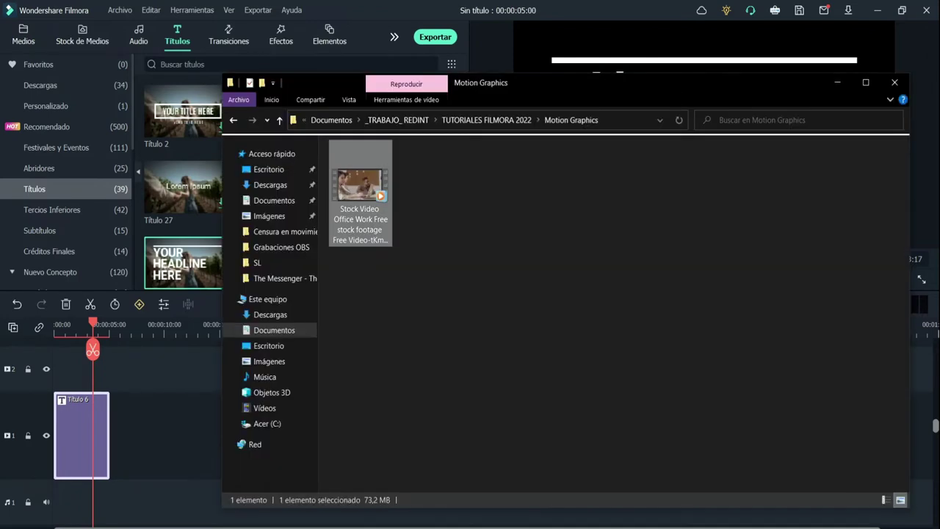
{"action": "left_click_drag", "start_coordinate": [365, 188], "coordinate": [181, 465]}
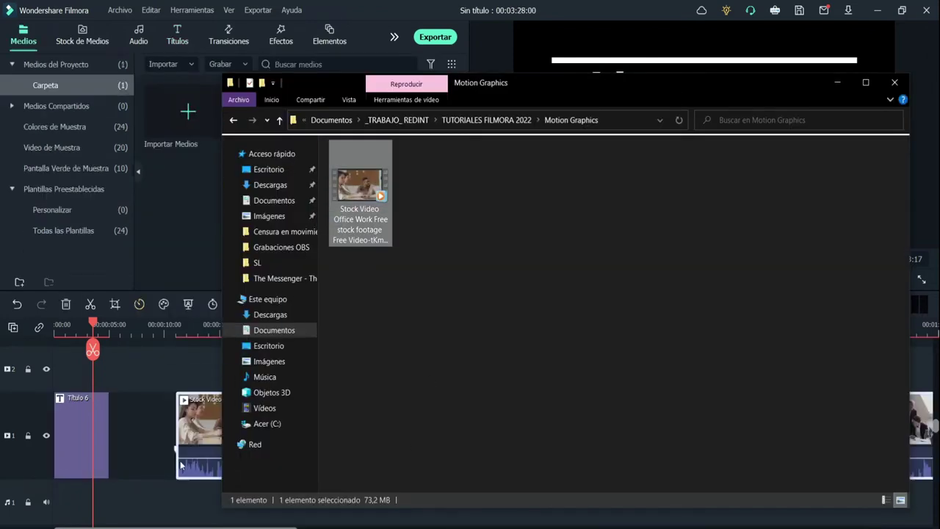
- Cut the stock video at 00:00:20:20, remove the part after the cut, and move the remaining clip directly against the end of Título 6
{"action": "left_click", "coordinate": [894, 82]}
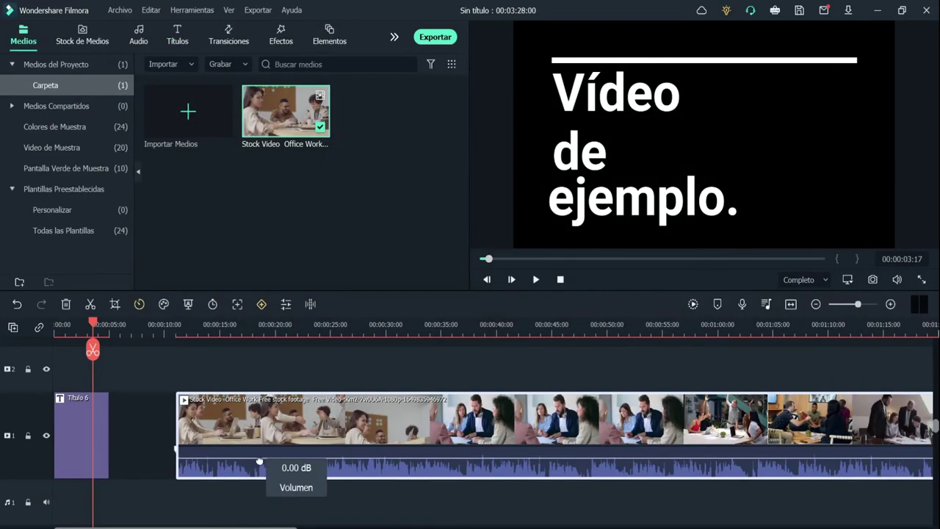
{"action": "left_click_drag", "start_coordinate": [95, 324], "coordinate": [283, 327]}
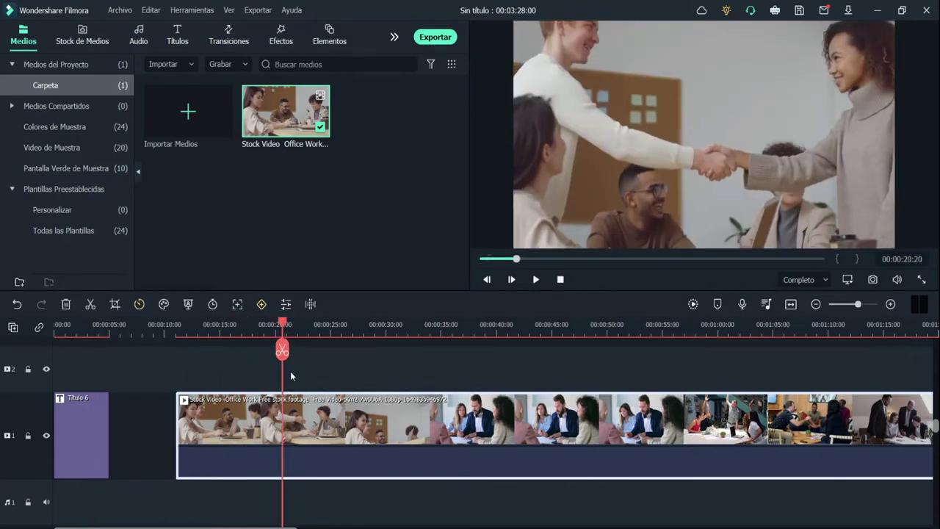
{"action": "left_click", "coordinate": [282, 349]}
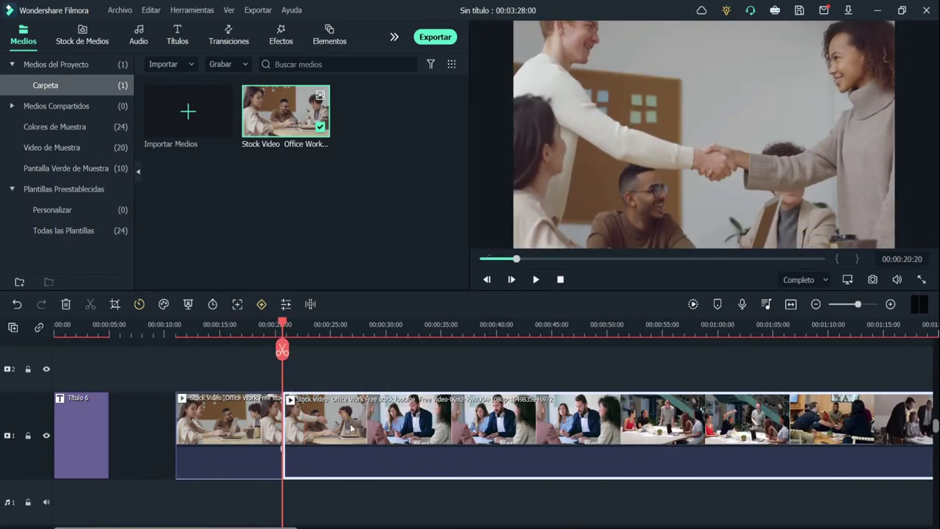
{"action": "key", "text": "Delete"}
{"action": "left_click_drag", "start_coordinate": [230, 417], "coordinate": [164, 415]}
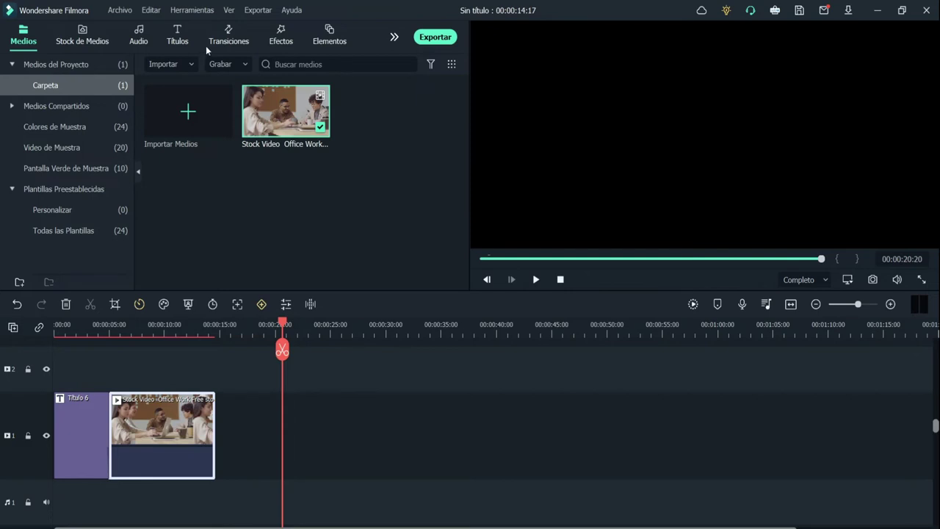
- Browse the transition categories and apply Plain Shape 4 from Forma Plana between Título 6 and the stock video
{"action": "left_click", "coordinate": [227, 43]}
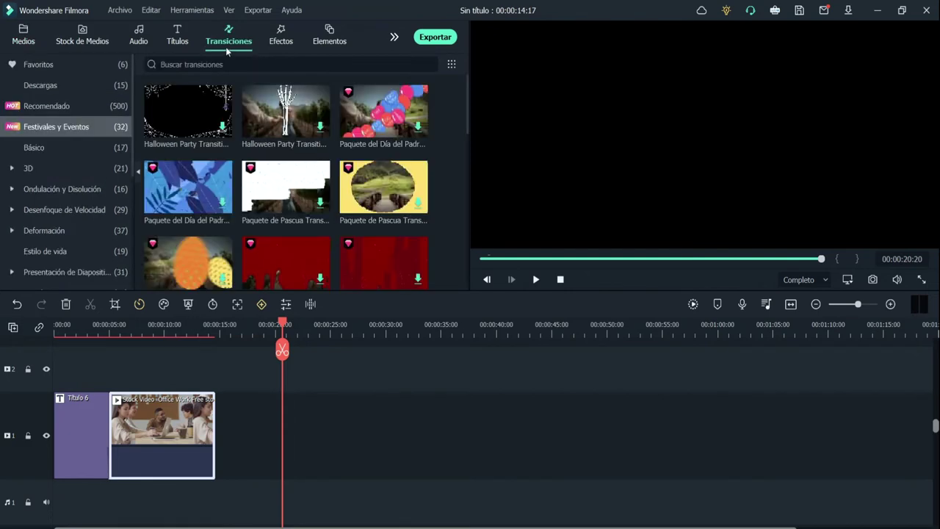
{"action": "left_click", "coordinate": [56, 87]}
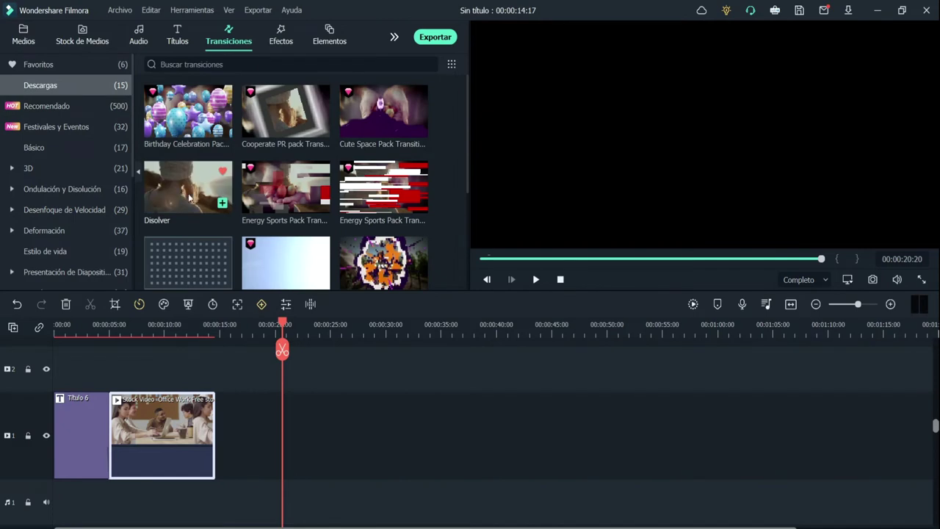
{"action": "left_click", "coordinate": [53, 126]}
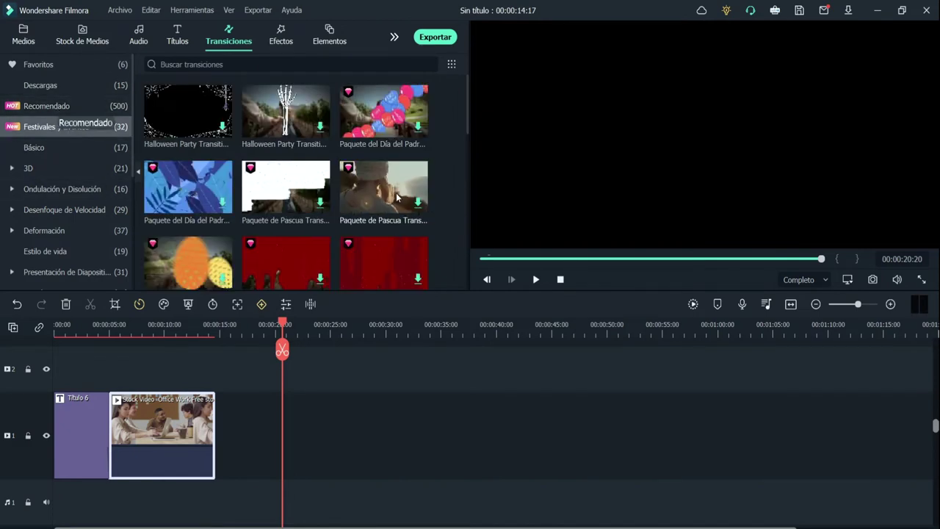
{"action": "left_click", "coordinate": [48, 155]}
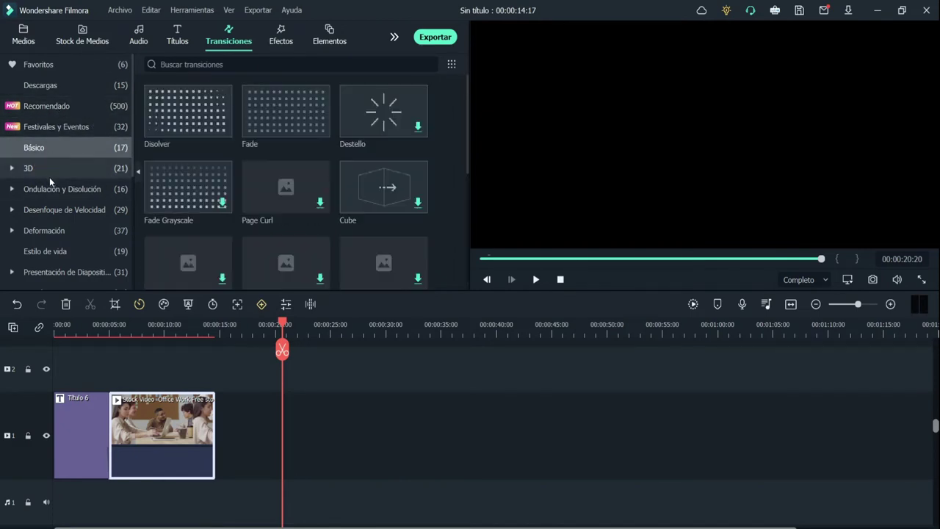
{"action": "left_click", "coordinate": [51, 192]}
{"action": "scroll", "coordinate": [55, 205], "scroll_direction": "down", "scroll_amount": 5}
{"action": "left_click", "coordinate": [44, 106]}
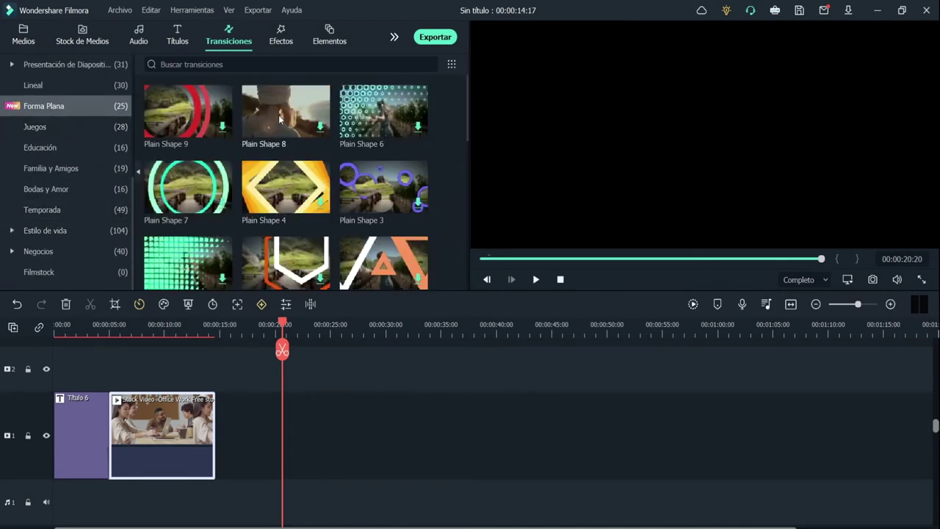
{"action": "mouse_move", "coordinate": [312, 217]}
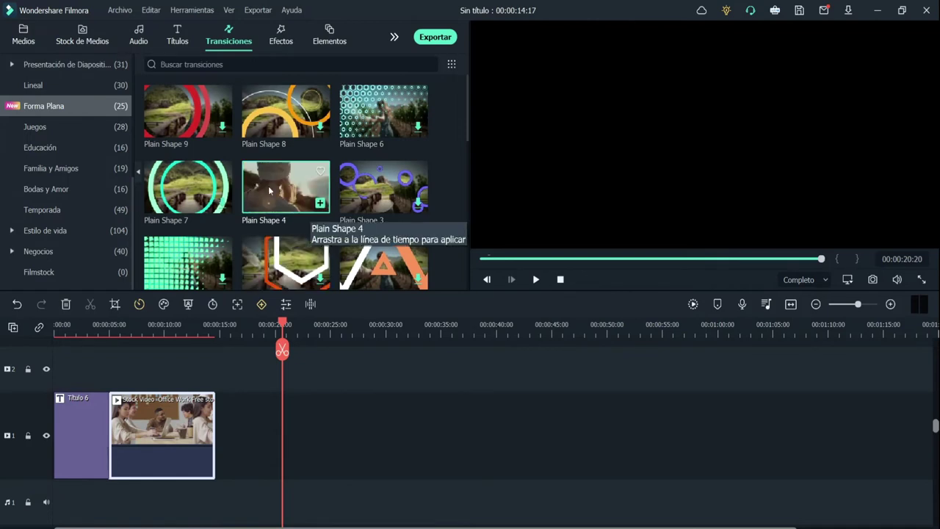
{"action": "left_click_drag", "start_coordinate": [309, 178], "coordinate": [107, 436]}
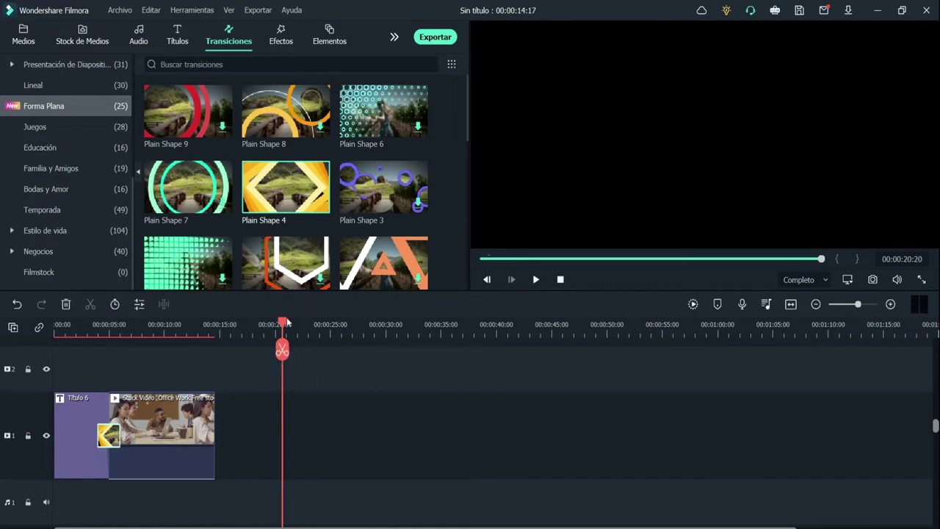
- Play the sequence from the beginning to check the transition between the title and the stock video
{"action": "left_click_drag", "start_coordinate": [282, 350], "coordinate": [57, 349]}
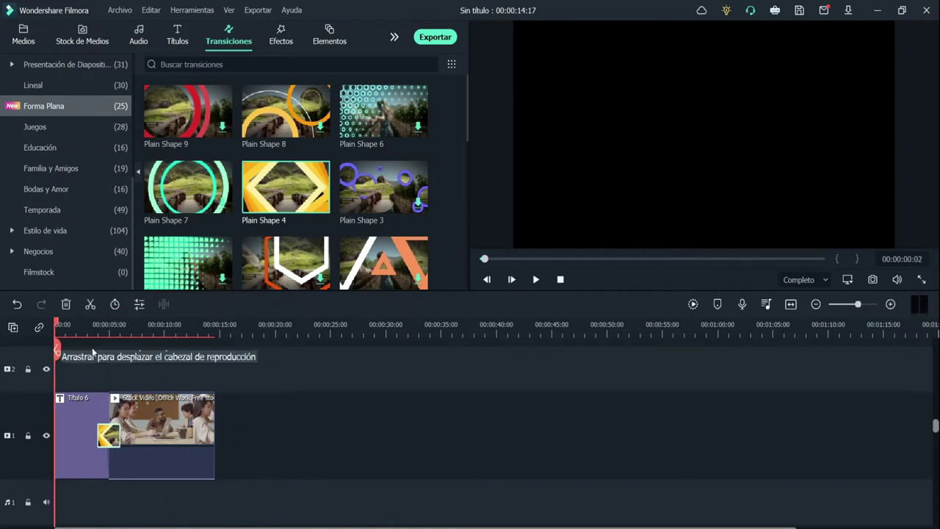
{"action": "left_click", "coordinate": [536, 280]}
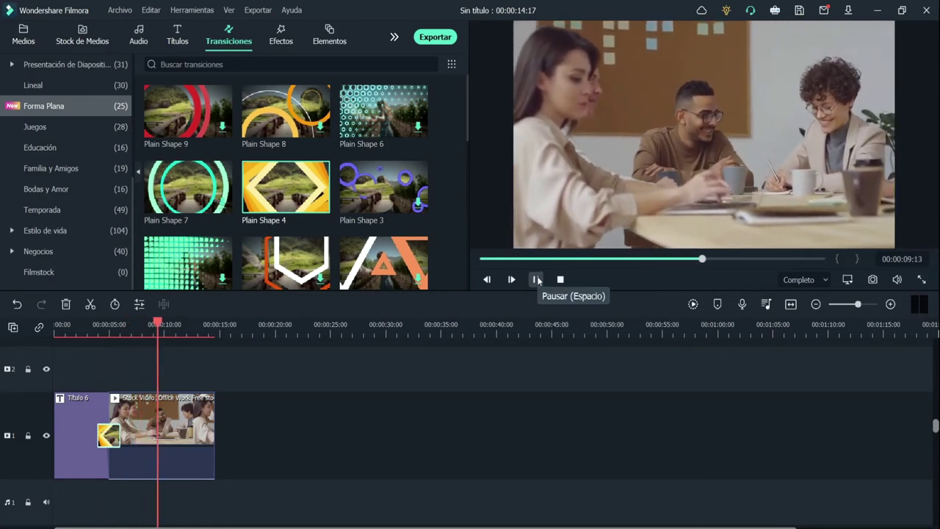
{"action": "left_click", "coordinate": [536, 279]}
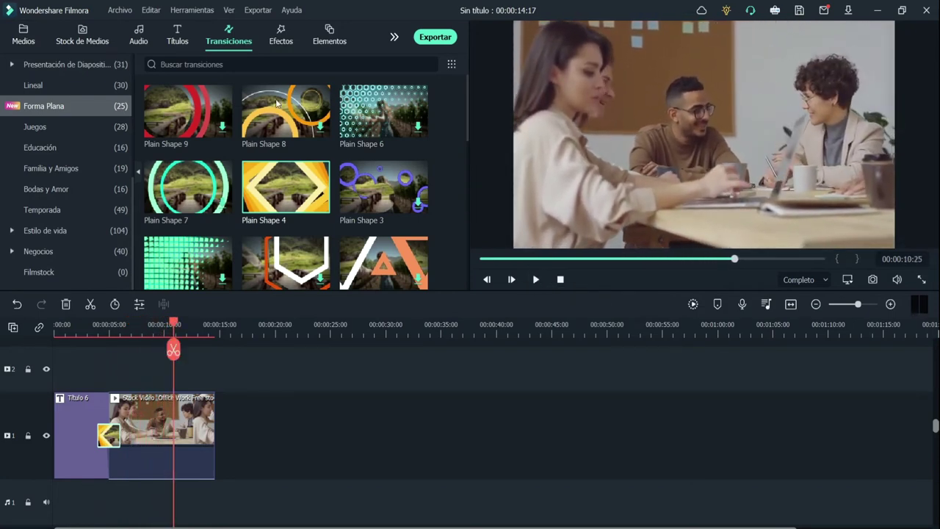
- Add the Crédito 1 title from Créditos Finales after the stock video and scrub into it to preview the rolling text
{"action": "left_click", "coordinate": [176, 34]}
{"action": "scroll", "coordinate": [46, 208], "scroll_direction": "down", "scroll_amount": 3}
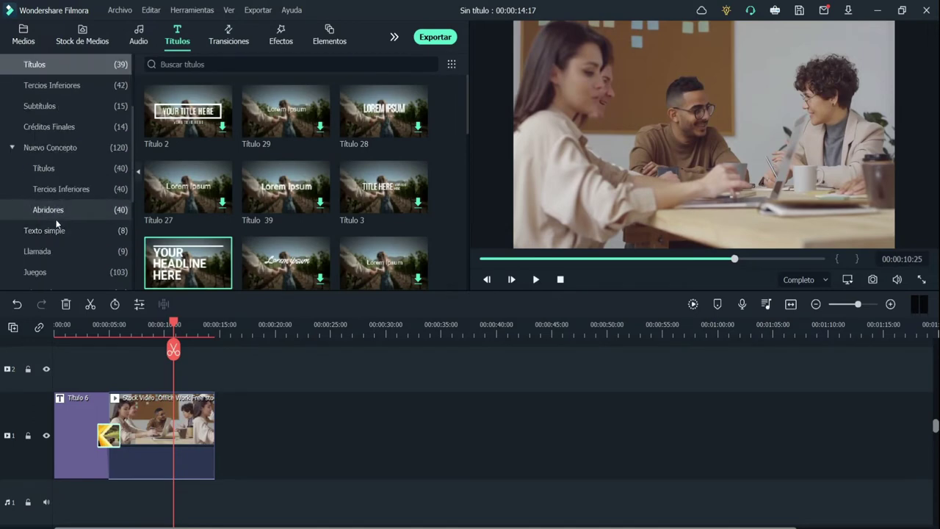
{"action": "left_click", "coordinate": [49, 127]}
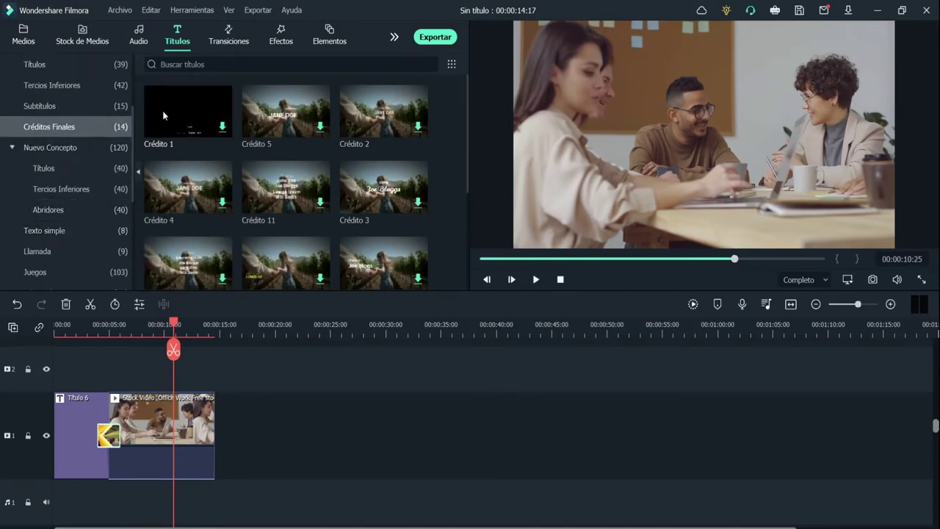
{"action": "scroll", "coordinate": [220, 227], "scroll_direction": "down", "scroll_amount": 3}
{"action": "scroll", "coordinate": [283, 164], "scroll_direction": "up", "scroll_amount": 3}
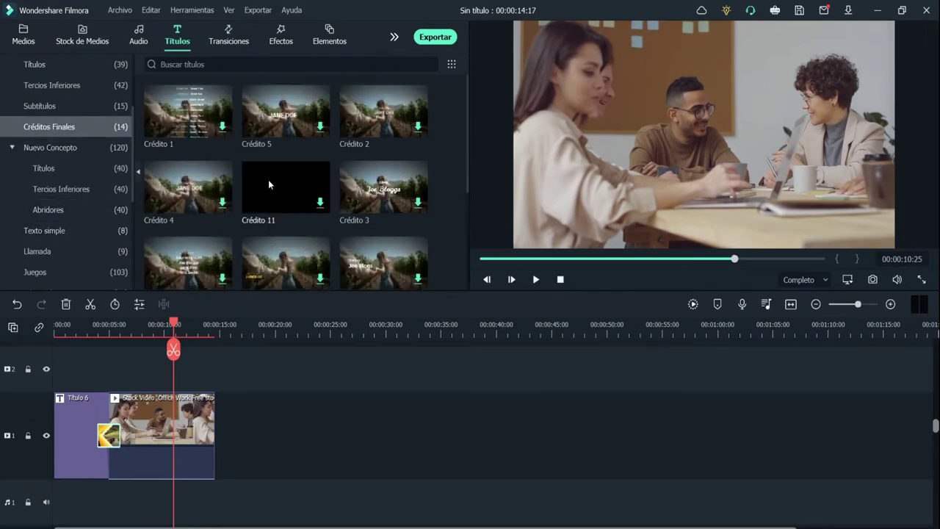
{"action": "left_click_drag", "start_coordinate": [179, 107], "coordinate": [221, 424]}
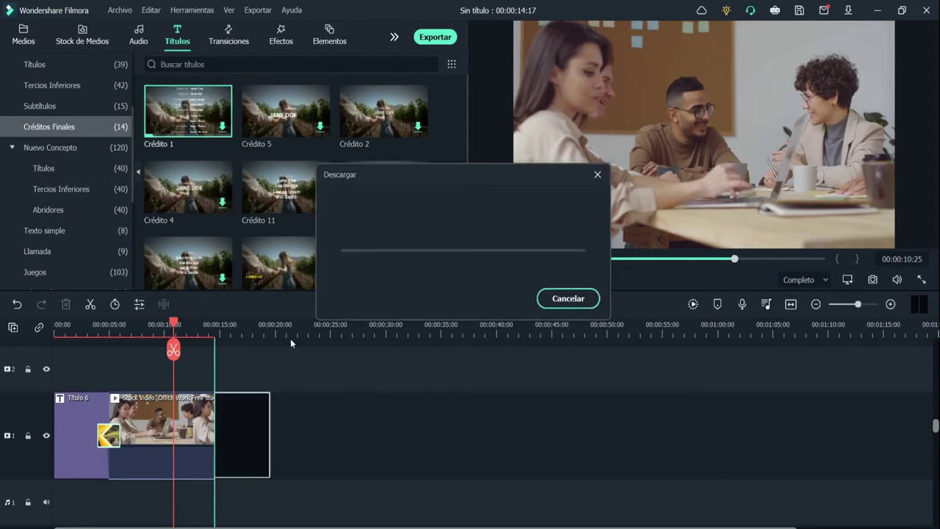
{"action": "left_click_drag", "start_coordinate": [173, 327], "coordinate": [232, 334]}
{"action": "left_click_drag", "start_coordinate": [256, 339], "coordinate": [224, 349]}
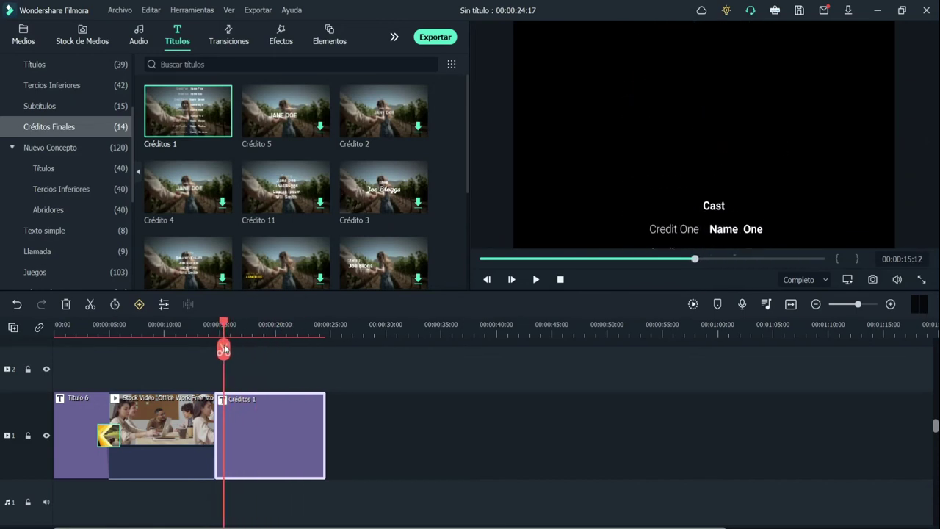
- Look over the cast text and settings of the Créditos 1 title, and delete the title from the timeline
{"action": "double_click", "coordinate": [248, 436]}
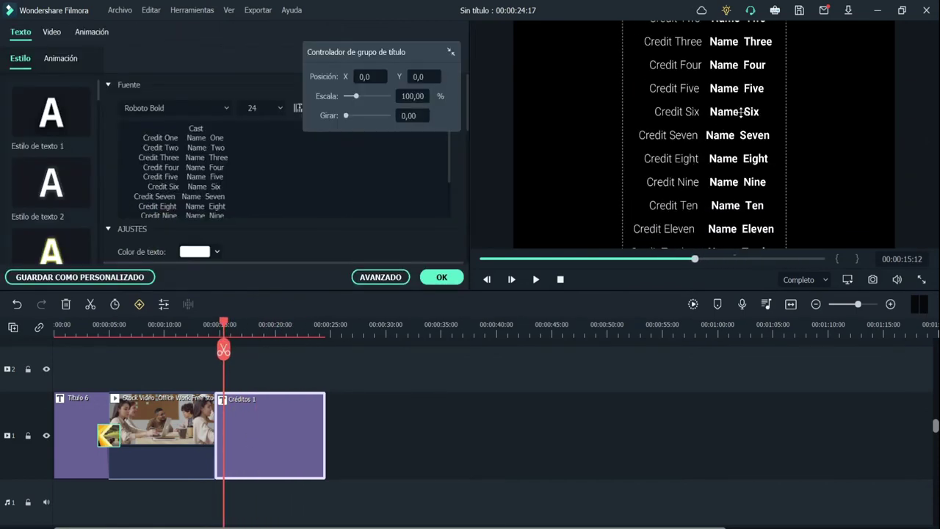
{"action": "left_click_drag", "start_coordinate": [694, 100], "coordinate": [696, 218]}
{"action": "double_click", "coordinate": [713, 85]}
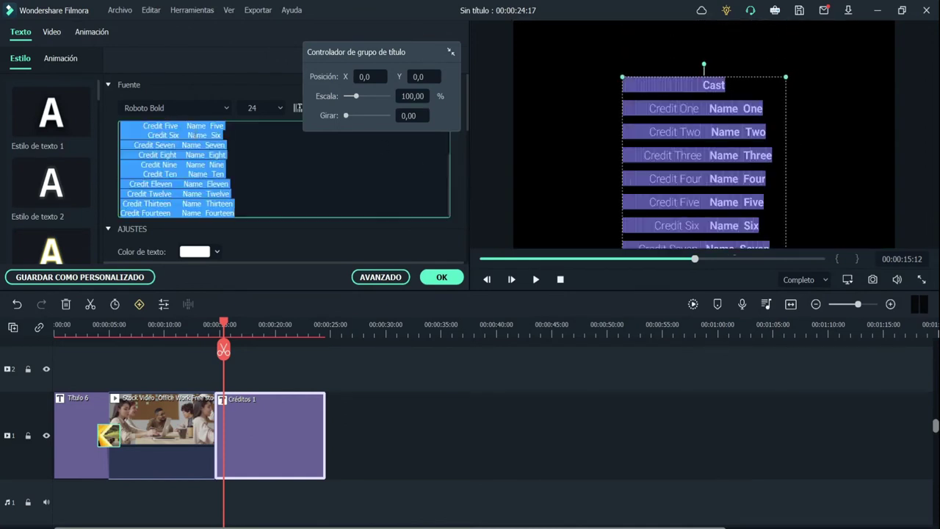
{"action": "left_click", "coordinate": [244, 158]}
{"action": "left_click_drag", "start_coordinate": [212, 167], "coordinate": [186, 146]}
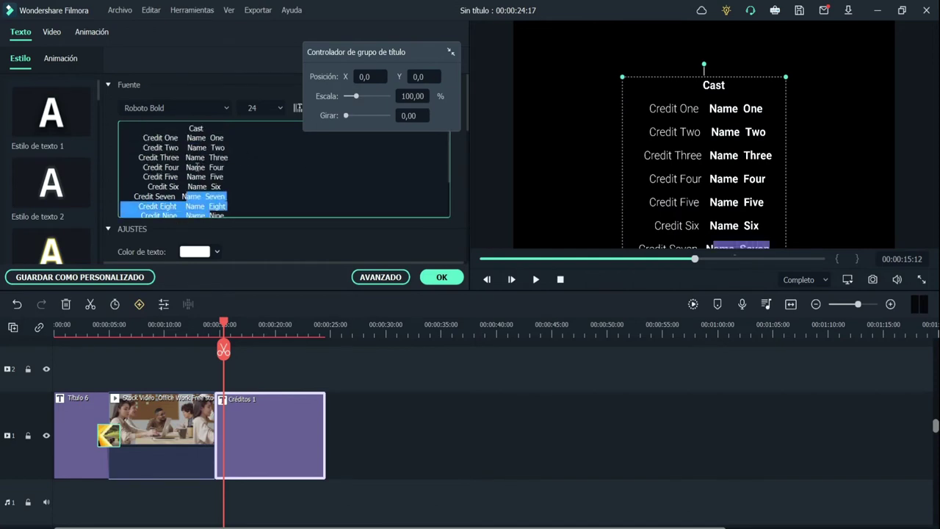
{"action": "left_click", "coordinate": [180, 147]}
{"action": "scroll", "coordinate": [190, 168], "scroll_direction": "down", "scroll_amount": 5}
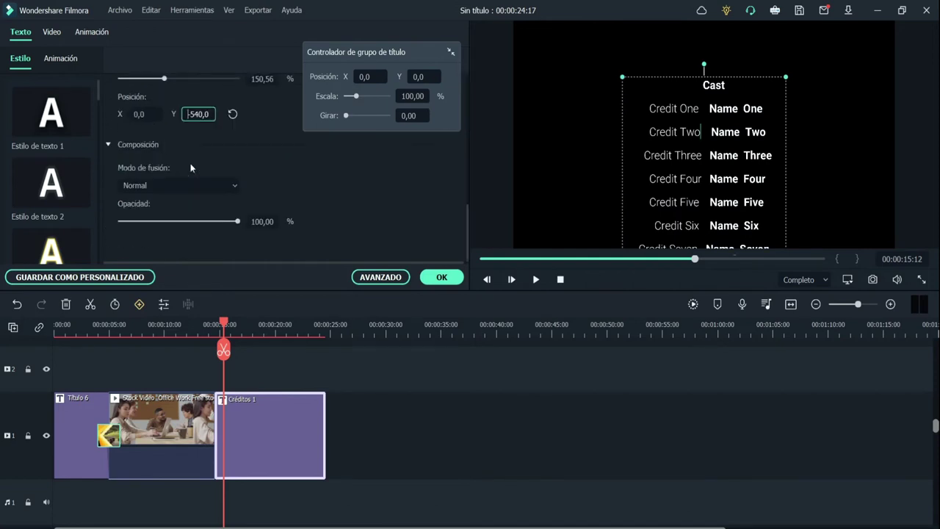
{"action": "left_click", "coordinate": [288, 419]}
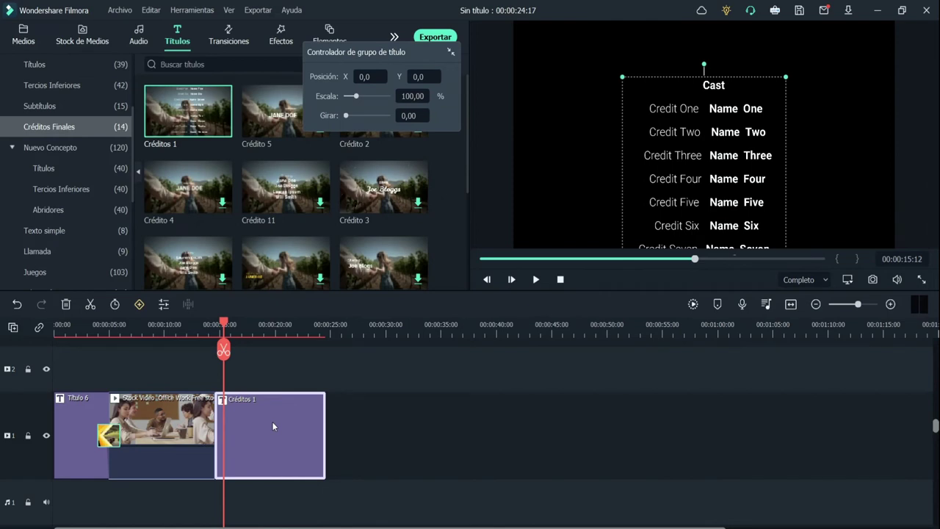
{"action": "key", "text": "Delete"}
- Add the Créditos 4 title directly after the stock video and move the playhead to 00:00:16:01 to preview its text
{"action": "left_click", "coordinate": [203, 193]}
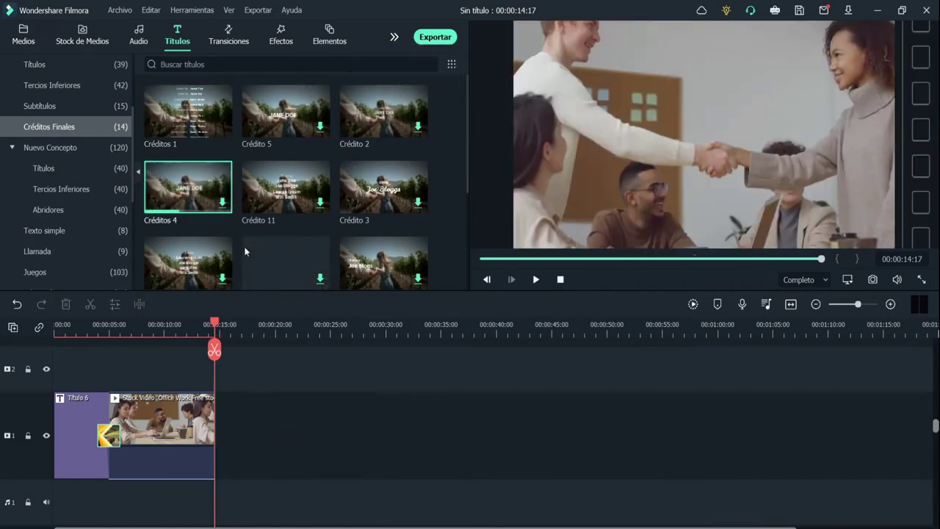
{"action": "left_click_drag", "start_coordinate": [195, 186], "coordinate": [221, 445]}
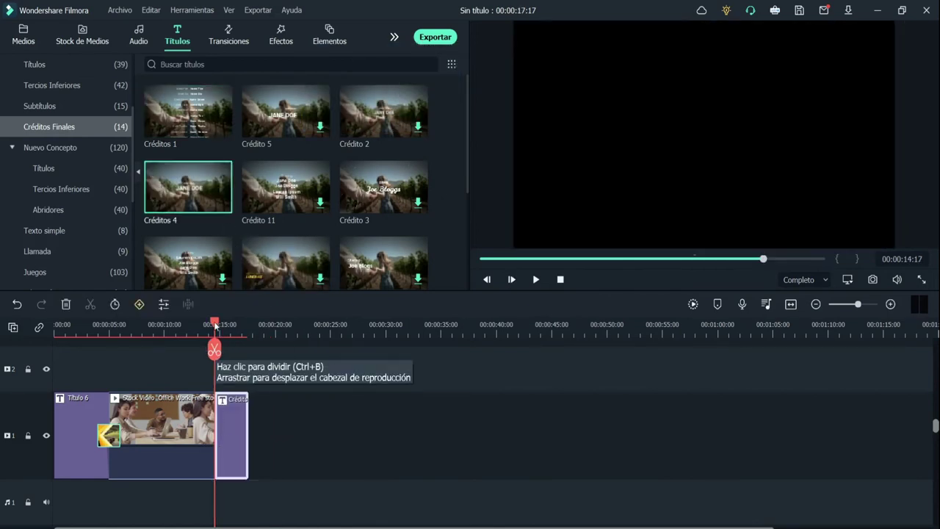
{"action": "mouse_move", "coordinate": [215, 328]}
{"action": "left_mouse_down"}
{"action": "mouse_move", "coordinate": [191, 329]}
{"action": "mouse_move", "coordinate": [248, 334]}
{"action": "mouse_move", "coordinate": [205, 334]}
{"action": "mouse_move", "coordinate": [231, 334]}
{"action": "left_mouse_up"}
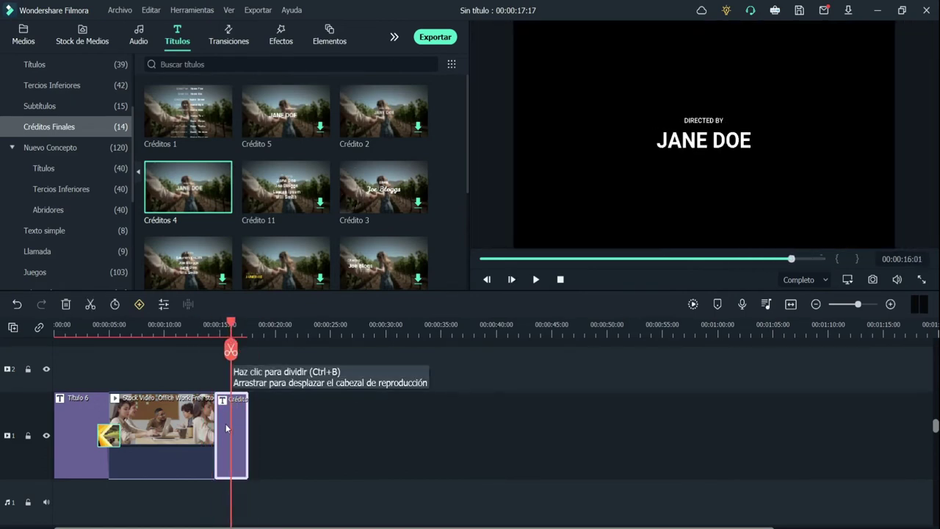
- Replace the Créditos 4 text with "EDITADO POR", "EL PROFE DE EDICIÓN DE VÍDEO" and "DE REDINT." on three lines
{"action": "double_click", "coordinate": [228, 427]}
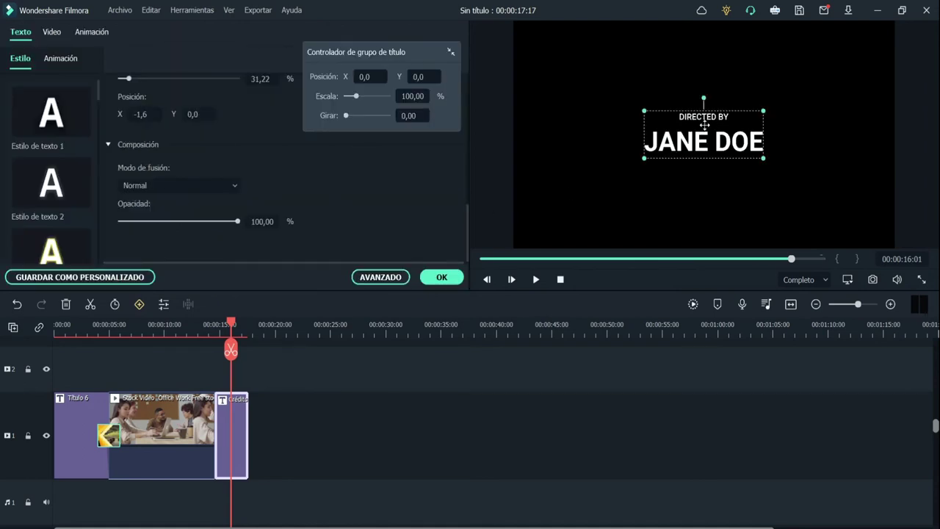
{"action": "double_click", "coordinate": [704, 125]}
{"action": "left_click", "coordinate": [246, 422]}
{"action": "left_click", "coordinate": [193, 160]}
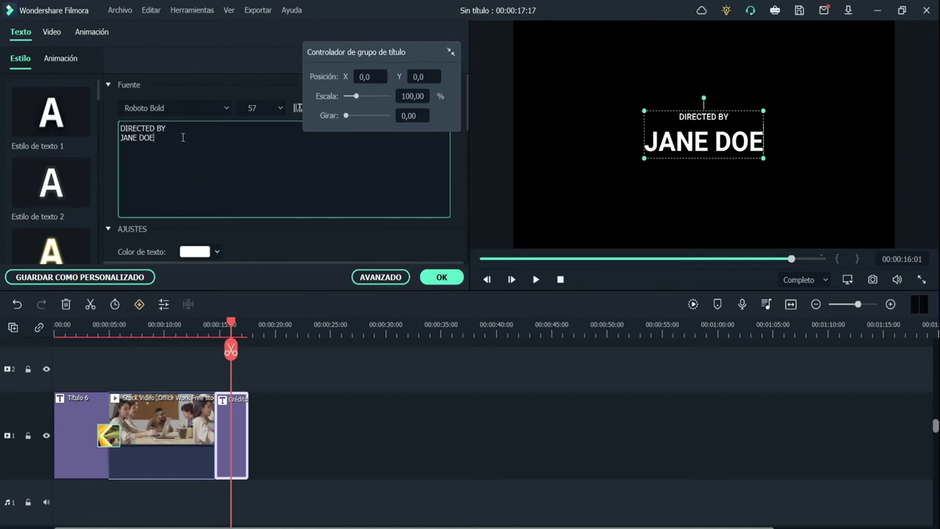
{"action": "key", "text": "ctrl+a"}
{"action": "type", "text": "ED"}
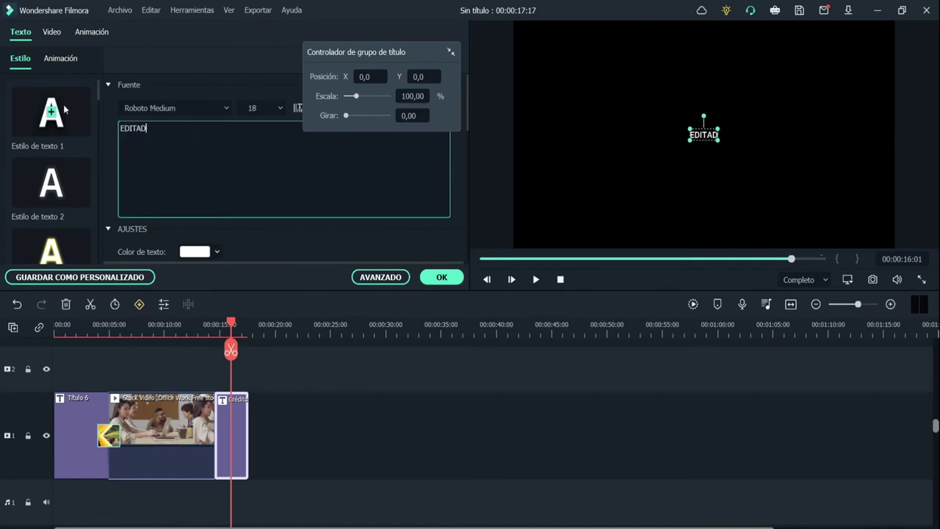
{"action": "type", "text": "ITADO POR"}
{"action": "key", "text": "Return"}
{"action": "type", "text": "EL PROFE DE EDI"}
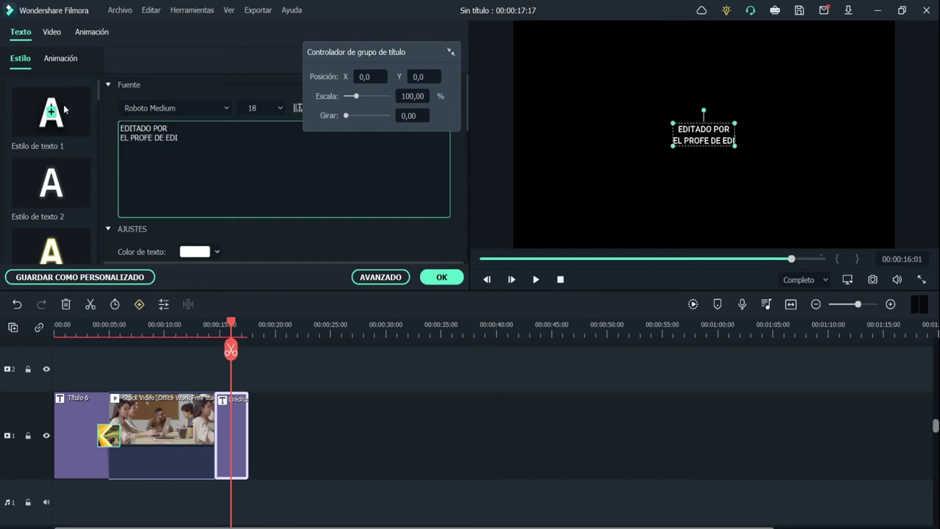
{"action": "type", "text": "CIÓN DE Vc"}
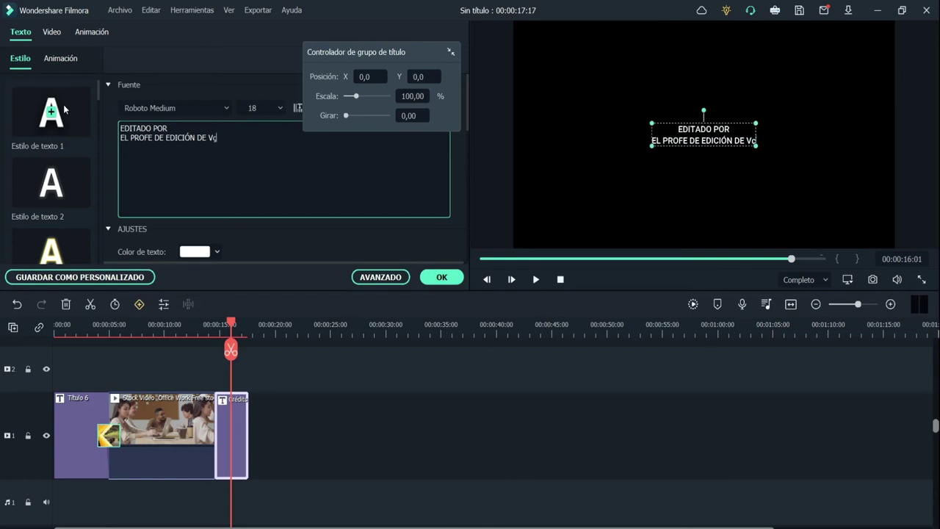
{"action": "key", "text": "BackSpace"}
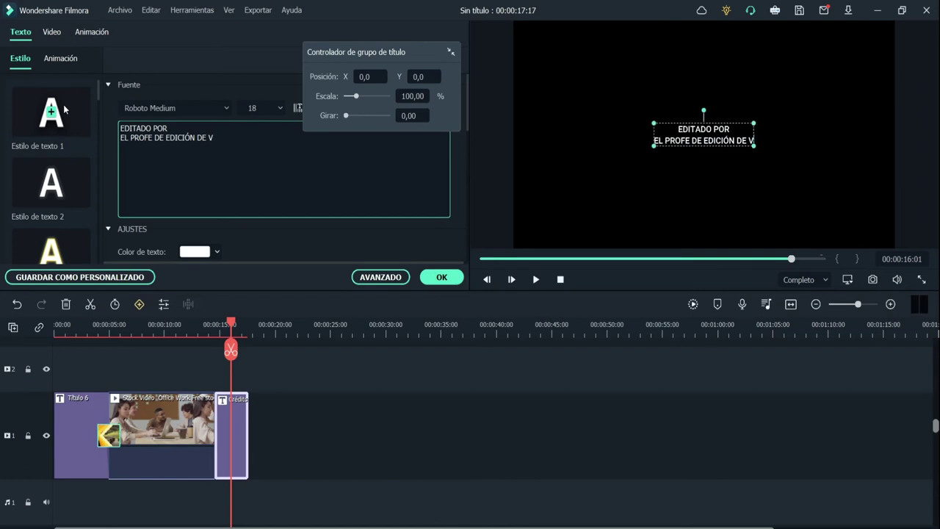
{"action": "type", "text": "ÍDEO"}
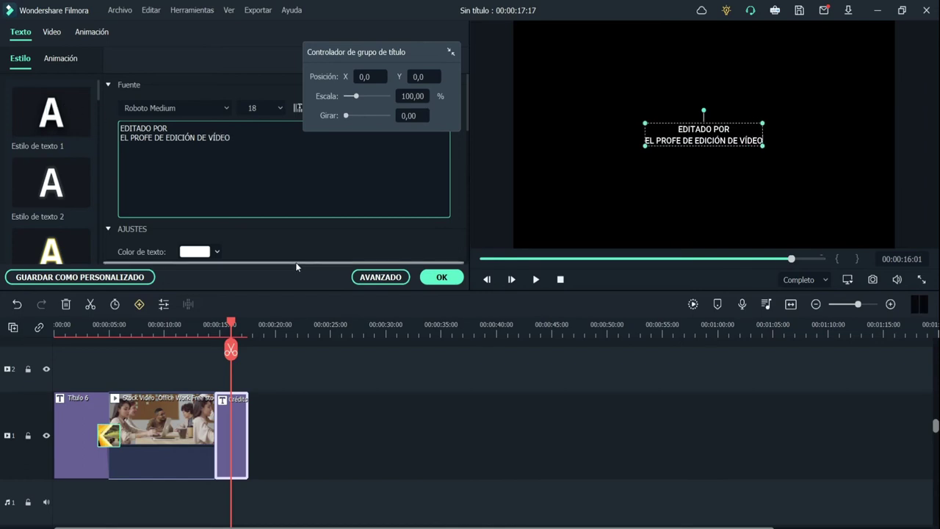
{"action": "key", "text": "Return"}
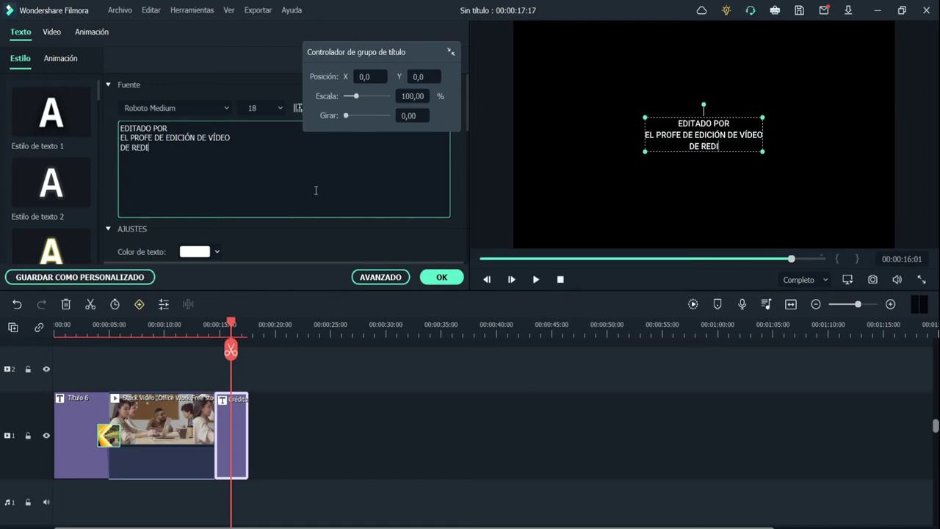
{"action": "left_click", "coordinate": [429, 277]}
- Play the sequence from 00:00:13:11 through the end credits to check the edited text
{"action": "left_click_drag", "start_coordinate": [229, 327], "coordinate": [203, 326]}
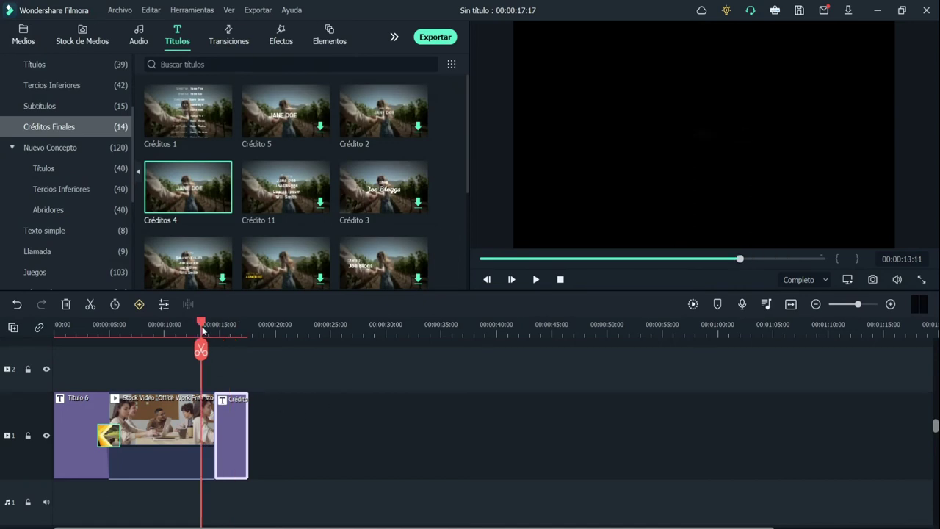
{"action": "left_click", "coordinate": [536, 279]}
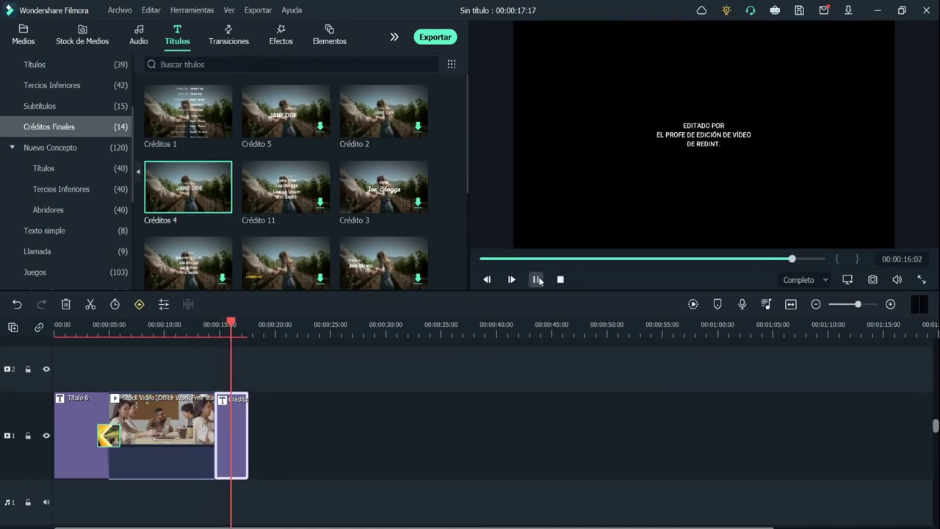
{"action": "left_click", "coordinate": [536, 279]}
- Look through the transition categories, including Forma Plana, Juegos, Temporada, Recomendado, Favoritos and Básico
{"action": "left_click", "coordinate": [224, 41]}
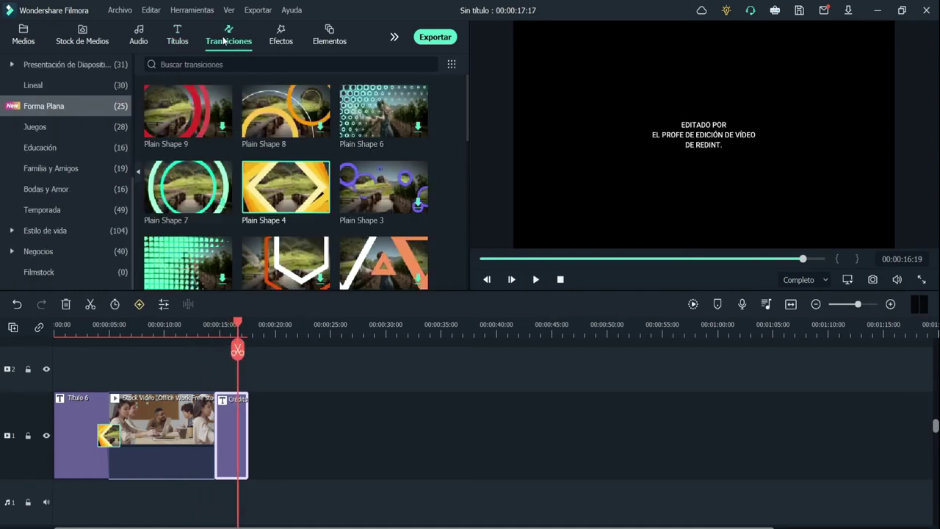
{"action": "scroll", "coordinate": [253, 166], "scroll_direction": "down", "scroll_amount": 5}
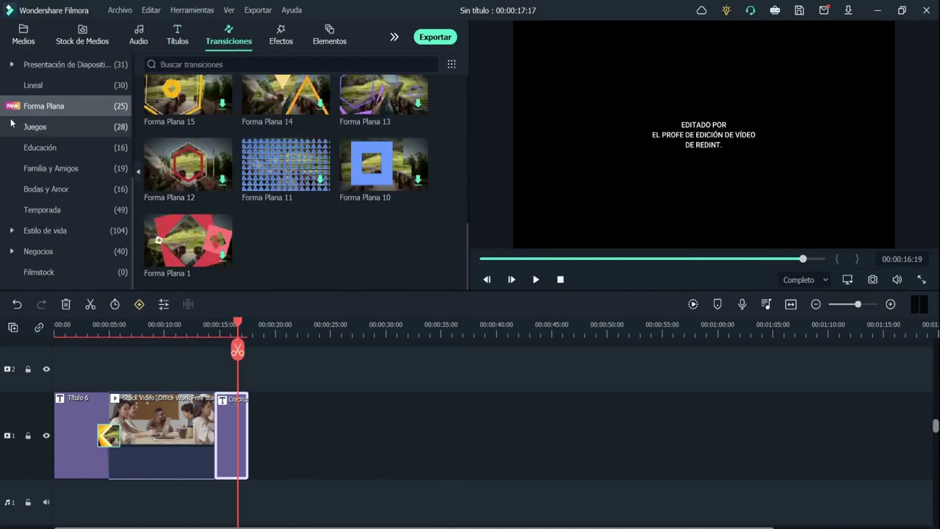
{"action": "left_click", "coordinate": [30, 130]}
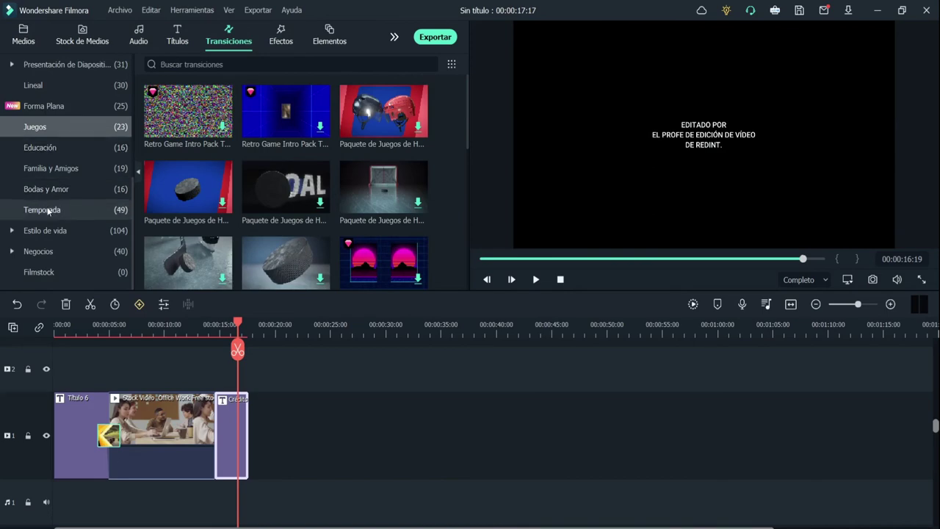
{"action": "left_click", "coordinate": [70, 210]}
{"action": "scroll", "coordinate": [63, 169], "scroll_direction": "up", "scroll_amount": 10}
{"action": "left_click", "coordinate": [48, 109]}
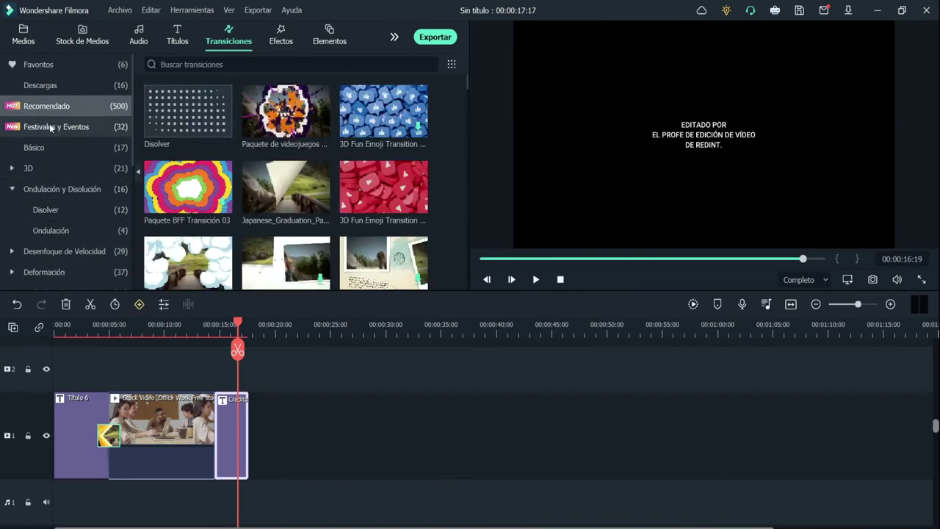
{"action": "left_click", "coordinate": [50, 128]}
{"action": "left_click", "coordinate": [57, 84]}
{"action": "left_click", "coordinate": [54, 65]}
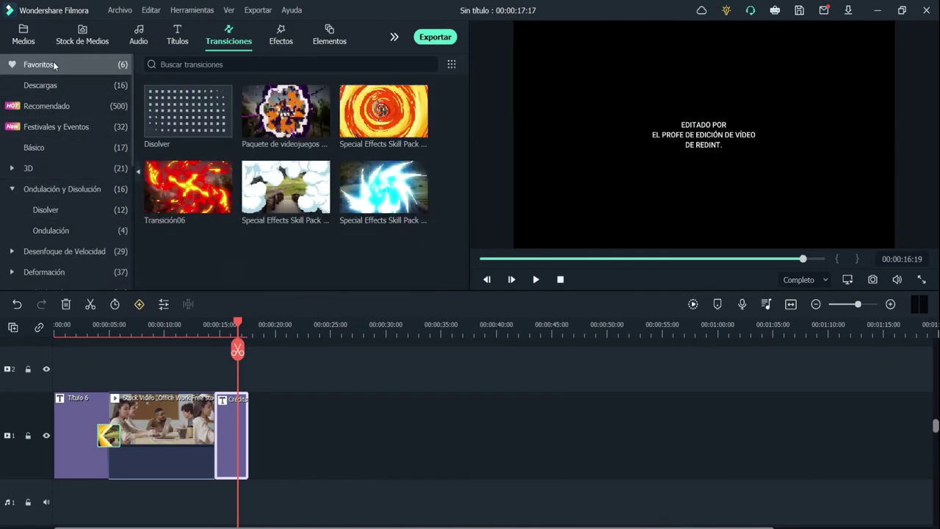
{"action": "left_click", "coordinate": [79, 131]}
{"action": "left_click", "coordinate": [64, 150]}
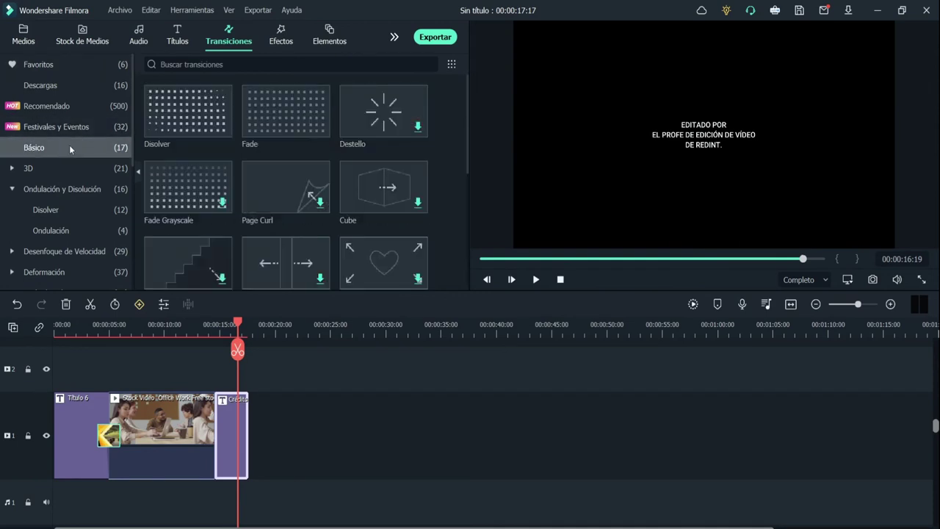
- Add the Mosaico transition from the Disolver subcategory of Ondulación y Disolución between the stock video and the end credits
{"action": "left_click", "coordinate": [66, 188]}
{"action": "left_click", "coordinate": [18, 171]}
{"action": "left_click", "coordinate": [16, 173]}
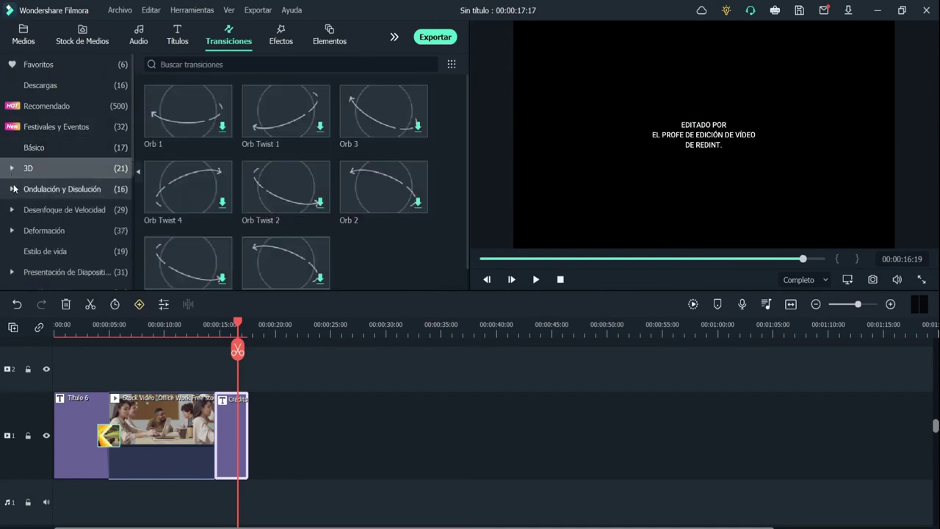
{"action": "left_click", "coordinate": [39, 193]}
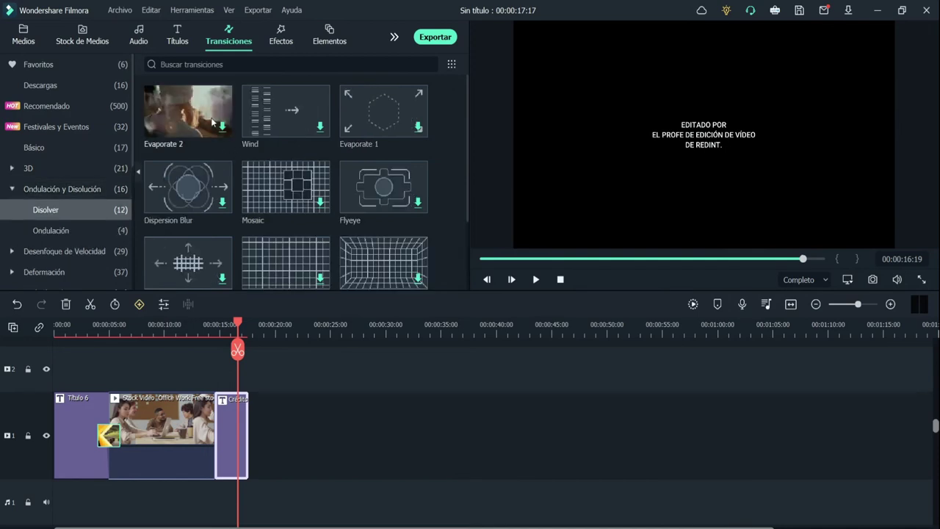
{"action": "left_click_drag", "start_coordinate": [264, 187], "coordinate": [216, 435]}
- Play the sequence to check the Mosaico transition and the opening title's transition, and return the playhead to about 00:00:04:03
{"action": "left_click_drag", "start_coordinate": [232, 360], "coordinate": [192, 360]}
{"action": "left_click", "coordinate": [537, 279]}
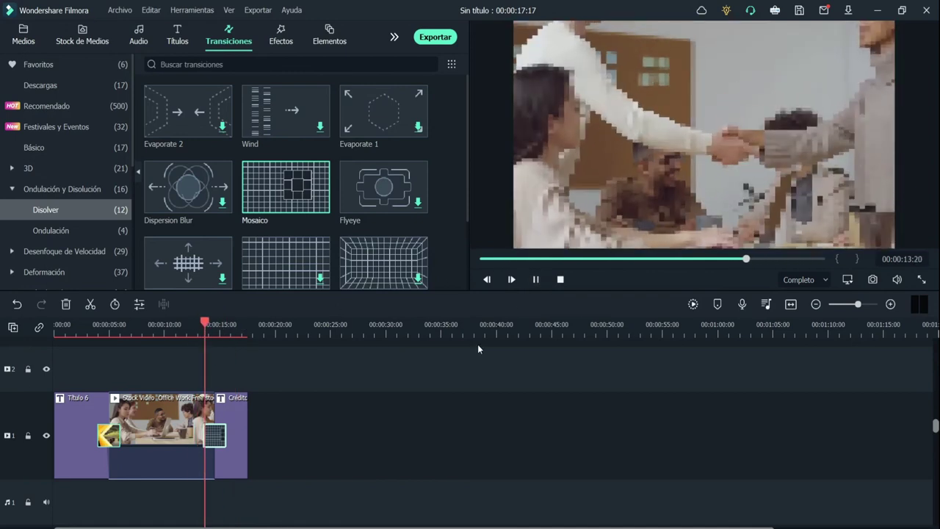
{"action": "left_click", "coordinate": [535, 279]}
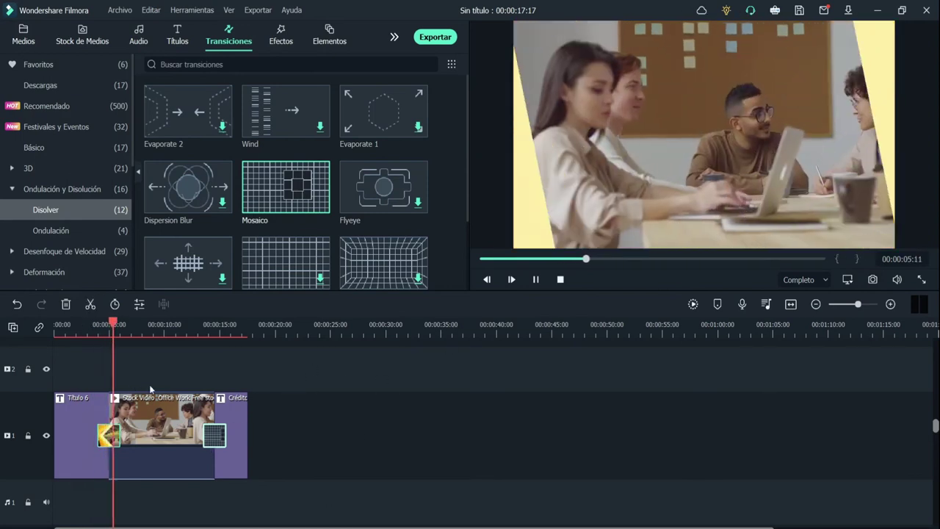
{"action": "left_click", "coordinate": [538, 279]}
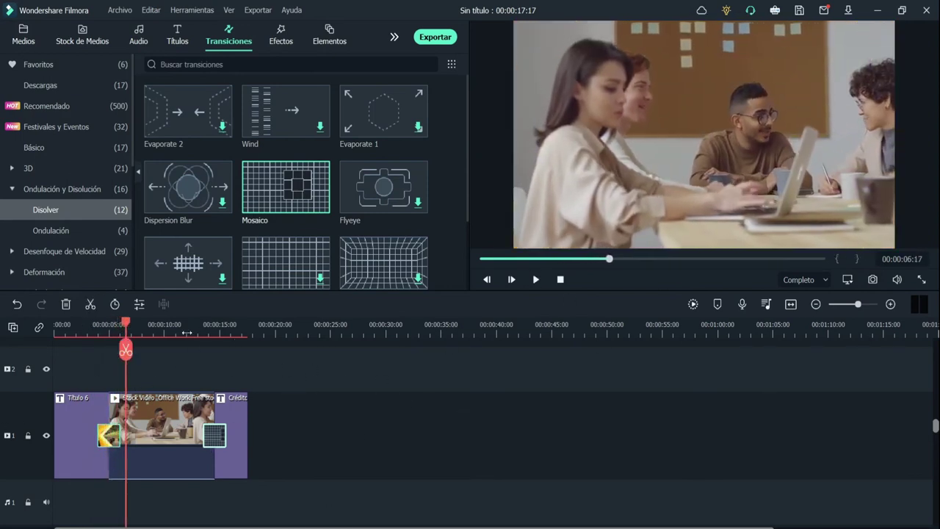
{"action": "left_click_drag", "start_coordinate": [127, 327], "coordinate": [101, 327]}
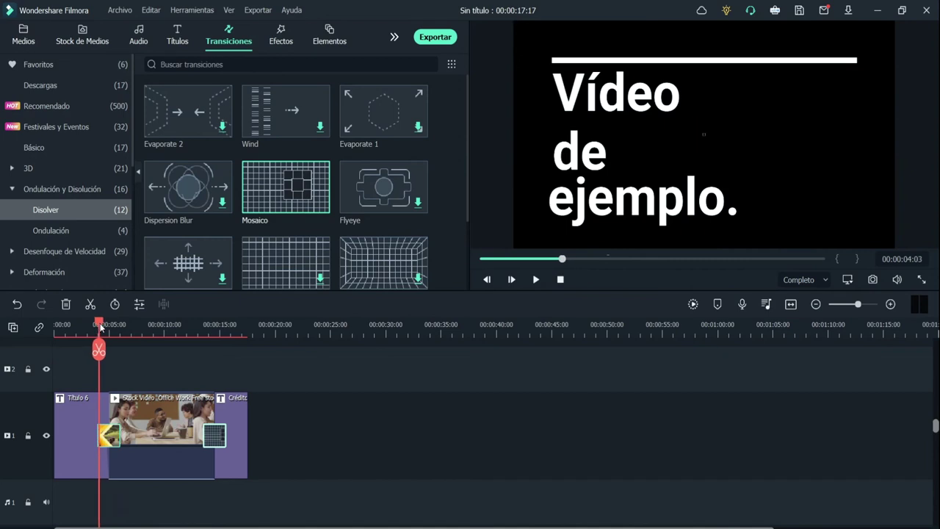
- Browse the title templates in the Texto simple, Llamada, Temporada and Negocios categories
{"action": "left_click", "coordinate": [138, 37]}
{"action": "left_click", "coordinate": [177, 35]}
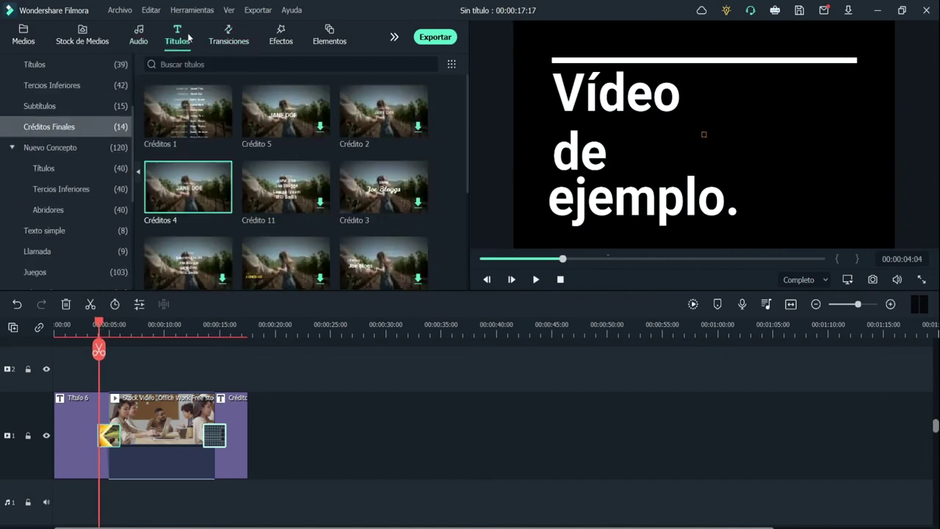
{"action": "left_click", "coordinate": [52, 235]}
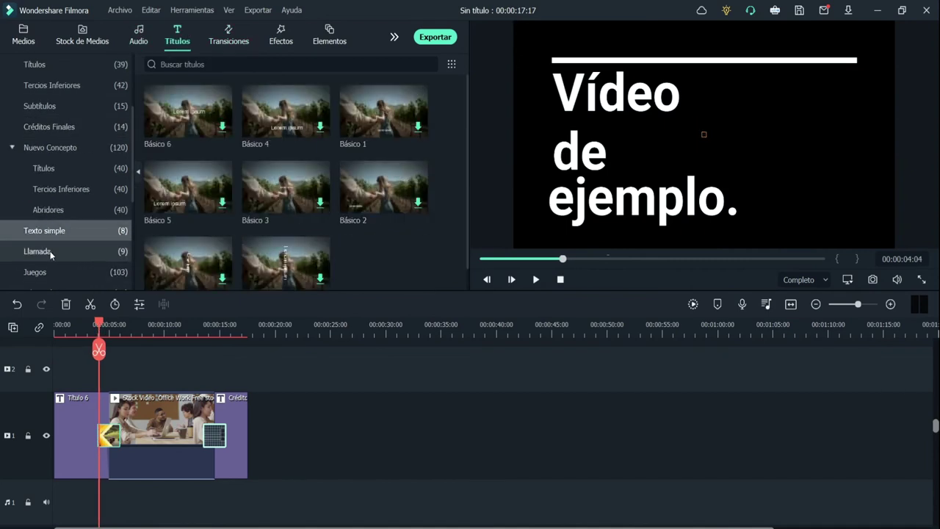
{"action": "left_click", "coordinate": [53, 250]}
{"action": "scroll", "coordinate": [111, 219], "scroll_direction": "down", "scroll_amount": 3}
{"action": "scroll", "coordinate": [192, 216], "scroll_direction": "down", "scroll_amount": 1}
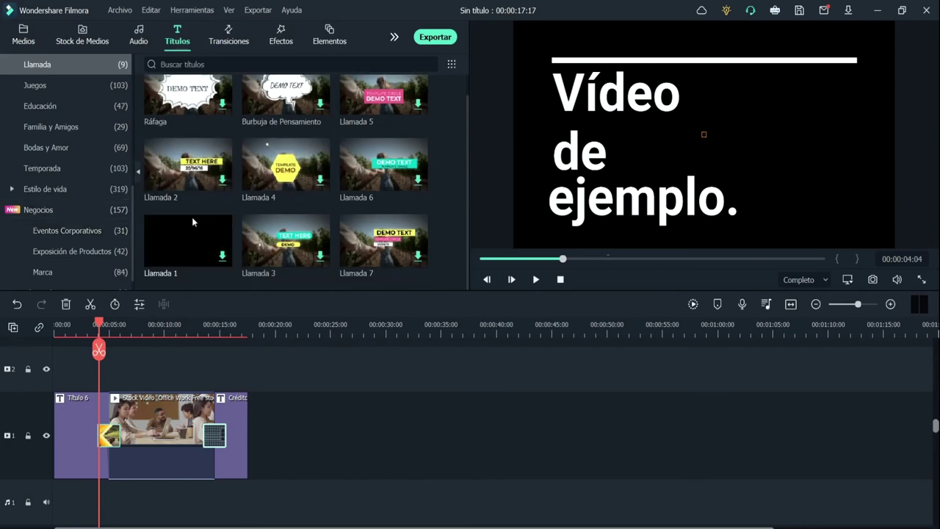
{"action": "left_click", "coordinate": [41, 171]}
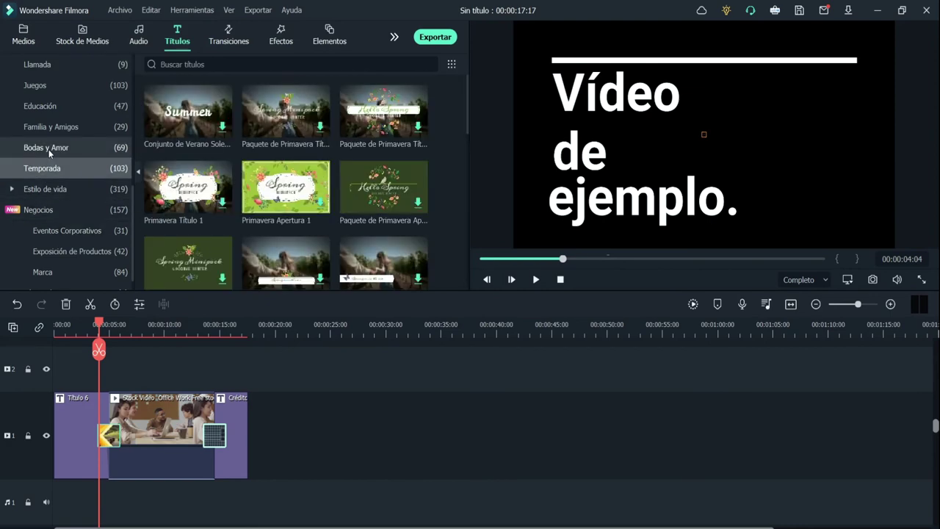
{"action": "scroll", "coordinate": [309, 188], "scroll_direction": "down", "scroll_amount": 3}
{"action": "scroll", "coordinate": [330, 188], "scroll_direction": "down", "scroll_amount": 3}
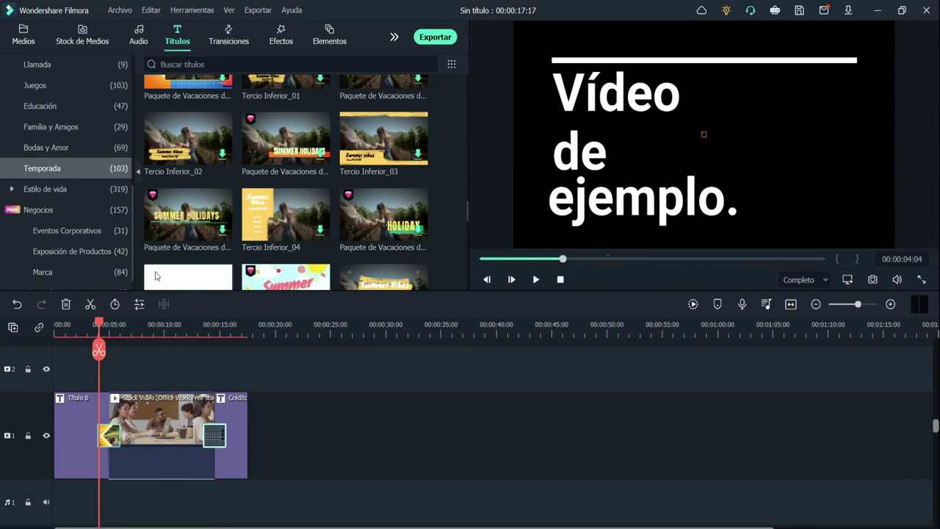
{"action": "scroll", "coordinate": [361, 230], "scroll_direction": "down", "scroll_amount": 3}
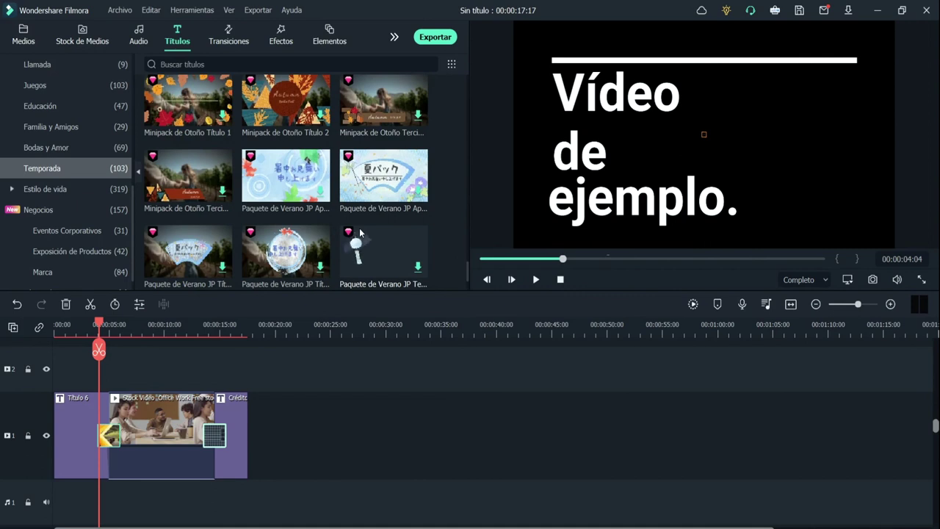
{"action": "left_click", "coordinate": [50, 209]}
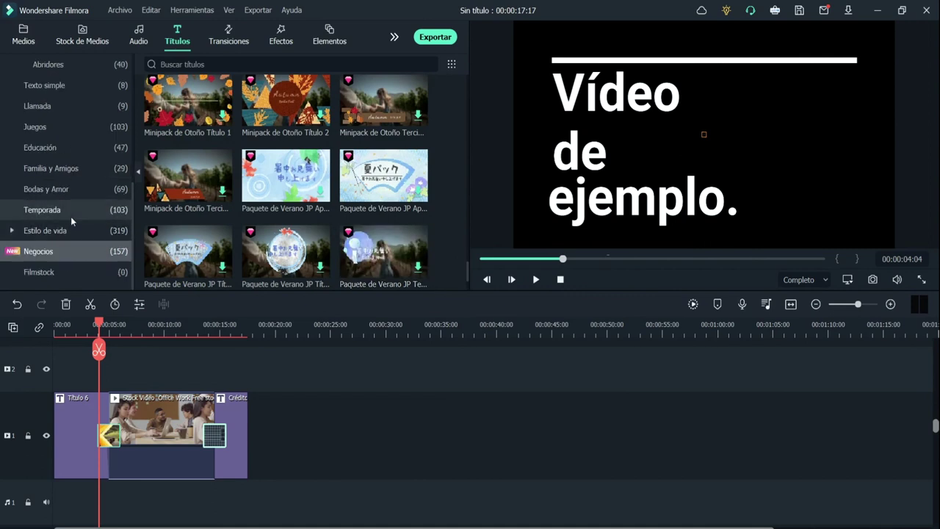